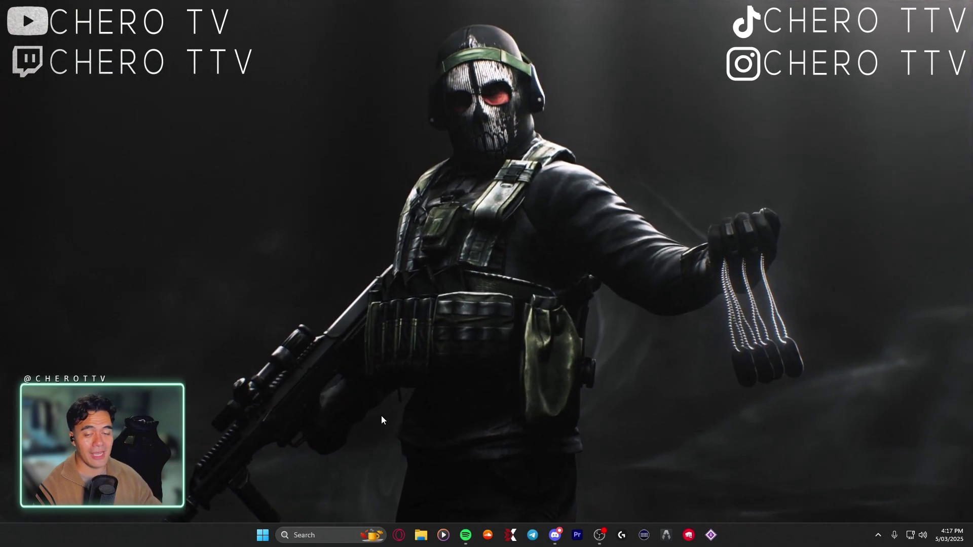
Step: Open the power plan options, check which plan is active, and close the window
{"action": "left_click", "coordinate": [333, 533]}
{"action": "type", "text": "po"}
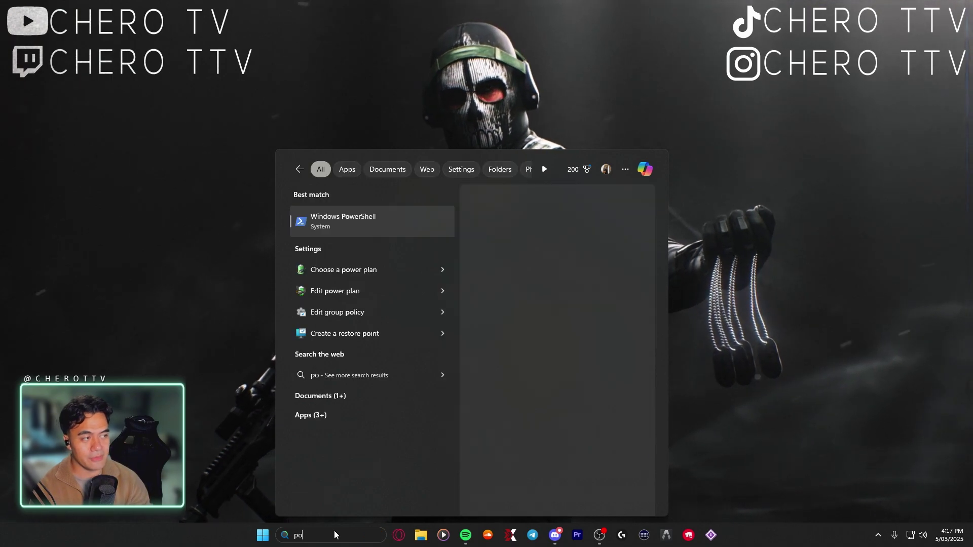
{"action": "type", "text": "wer"}
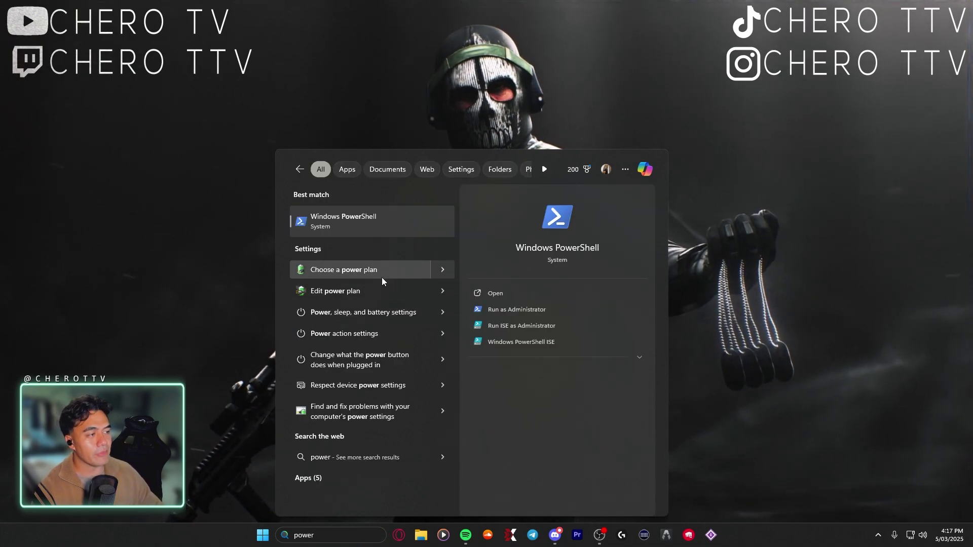
{"action": "left_click", "coordinate": [381, 277]}
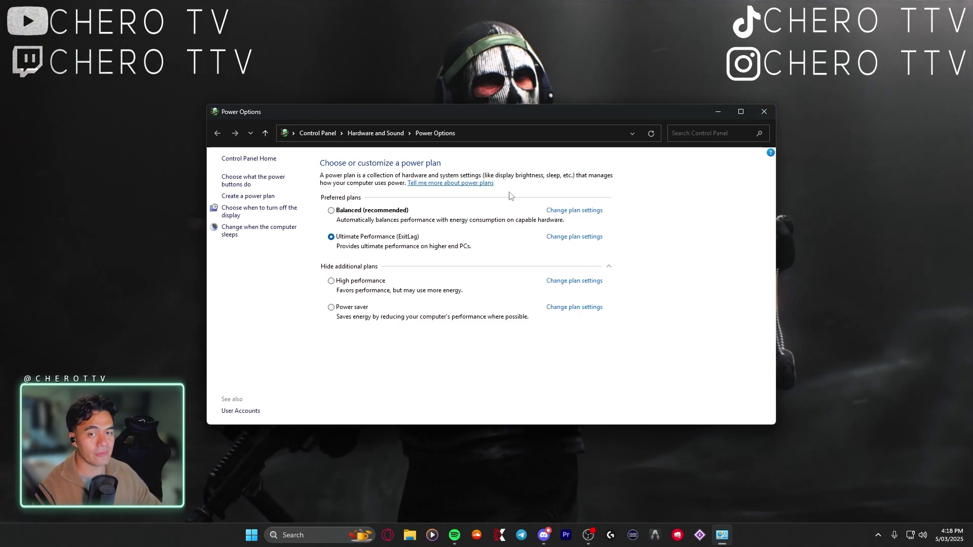
{"action": "left_click", "coordinate": [760, 112]}
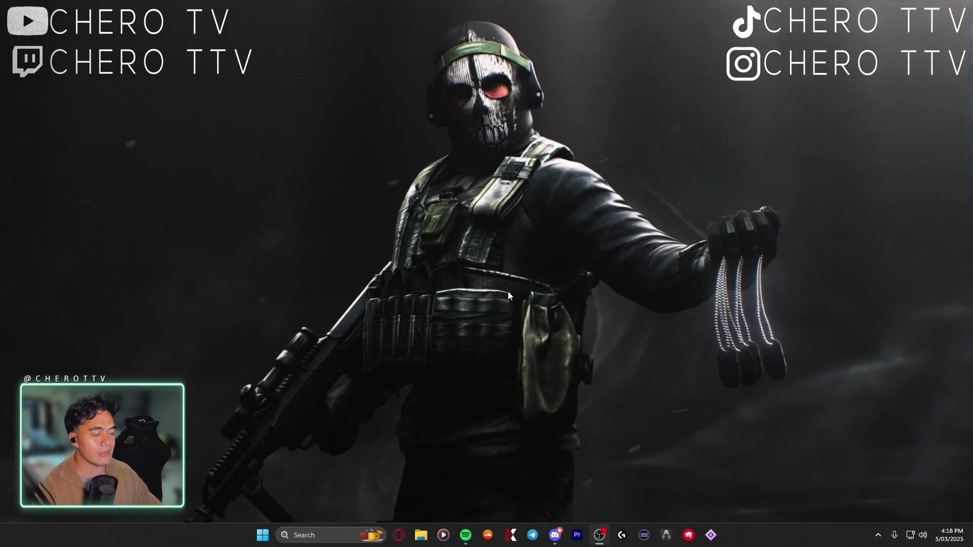
Step: In the Windows graphics settings, set the GPU preference for EscapeFromTarkov.exe to High Performance (NVIDIA GeForce RTX 3080 Ti)
{"action": "left_click", "coordinate": [317, 527]}
{"action": "type", "text": "graphics settings"}
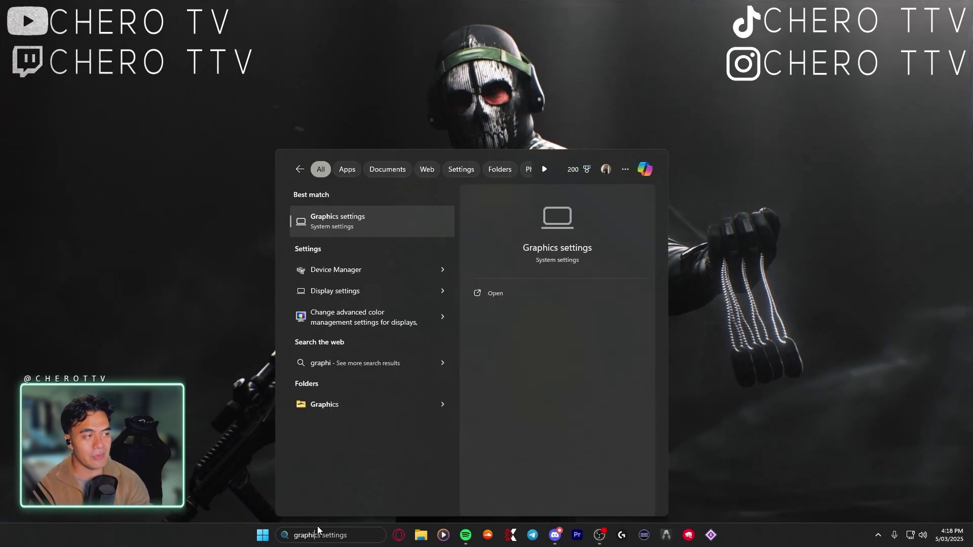
{"action": "key", "text": "Return"}
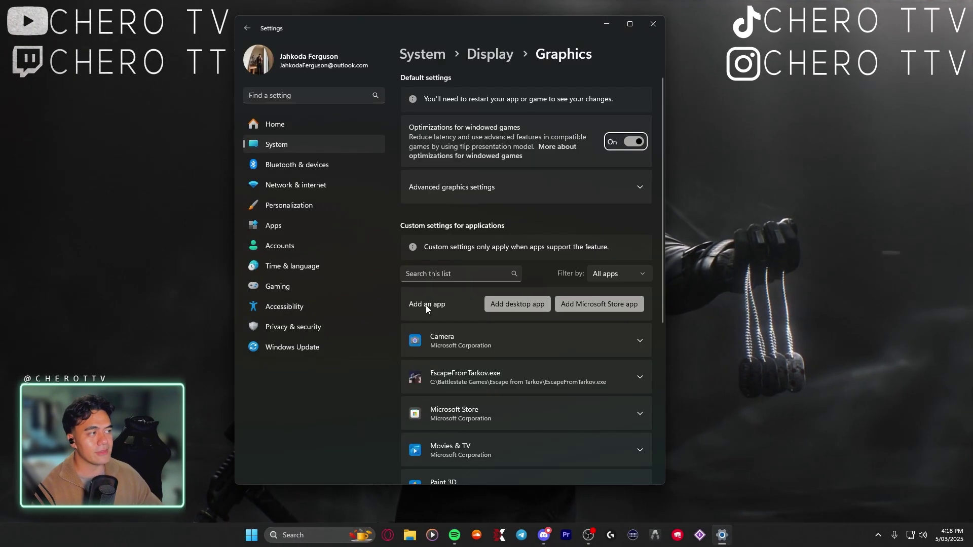
{"action": "scroll", "coordinate": [456, 288], "scroll_direction": "down", "scroll_amount": 3}
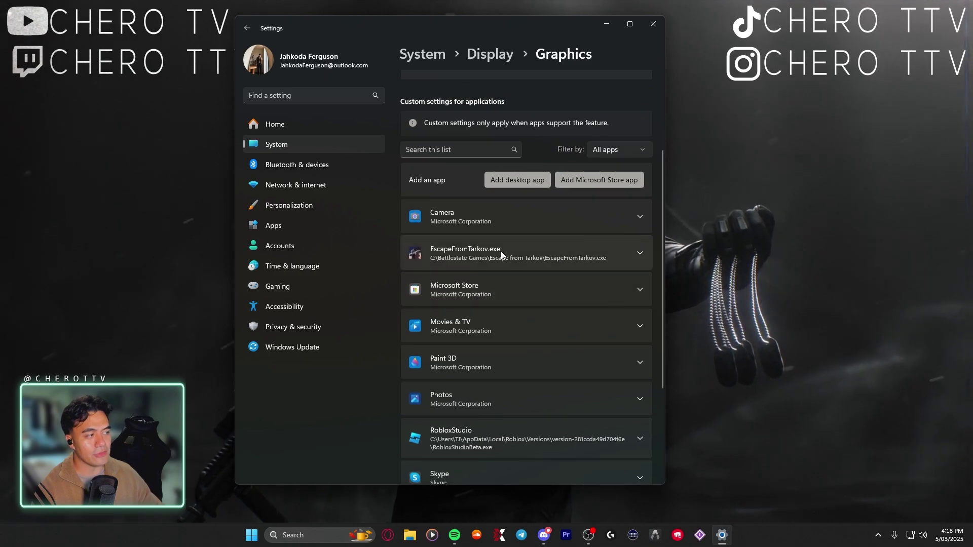
{"action": "left_click", "coordinate": [552, 251]}
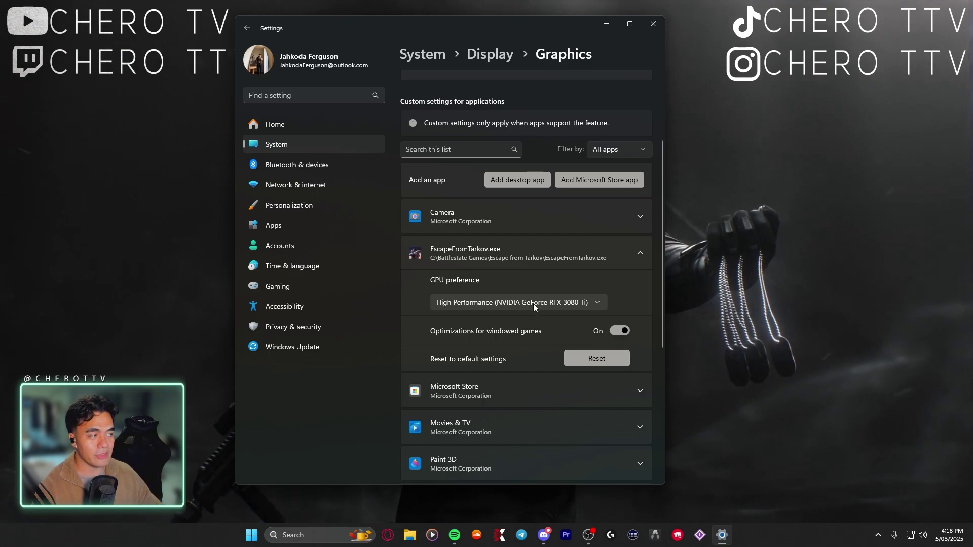
{"action": "left_click", "coordinate": [507, 302]}
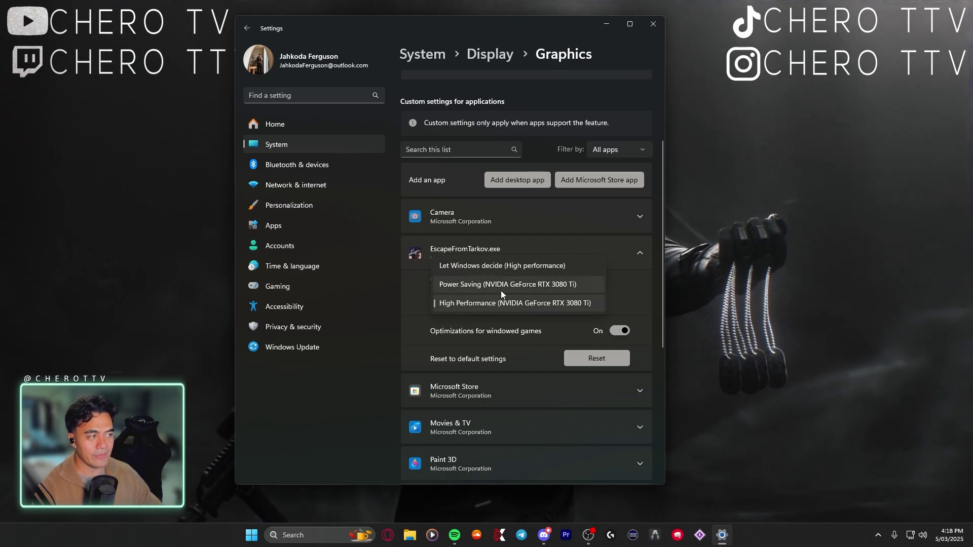
{"action": "left_click", "coordinate": [464, 304]}
{"action": "scroll", "coordinate": [499, 193], "scroll_direction": "up", "scroll_amount": 1}
{"action": "scroll", "coordinate": [499, 192], "scroll_direction": "up", "scroll_amount": 2}
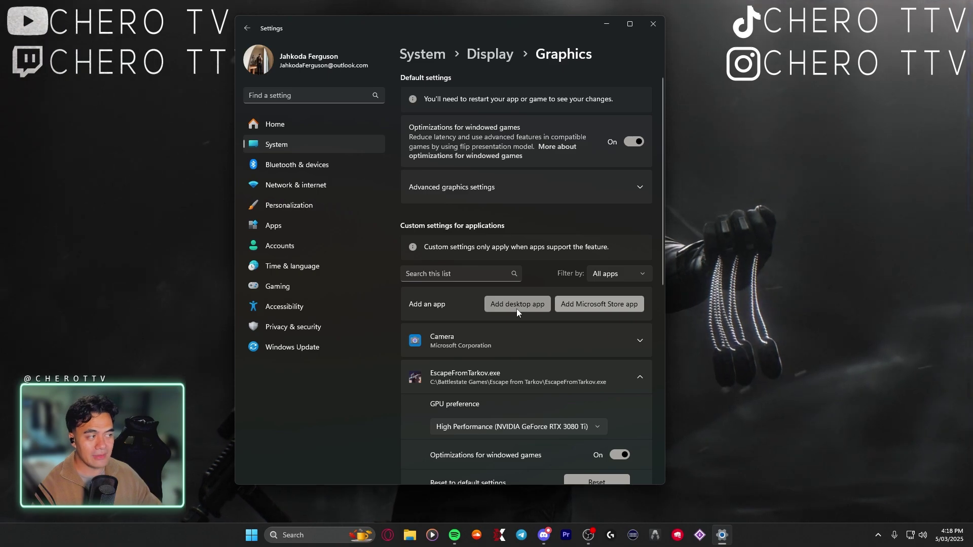
{"action": "key", "text": "alt+F4"}
Step: Open NVIDIA Control Panel and set the image settings to use the advanced 3D image settings
{"action": "right_click", "coordinate": [538, 224]}
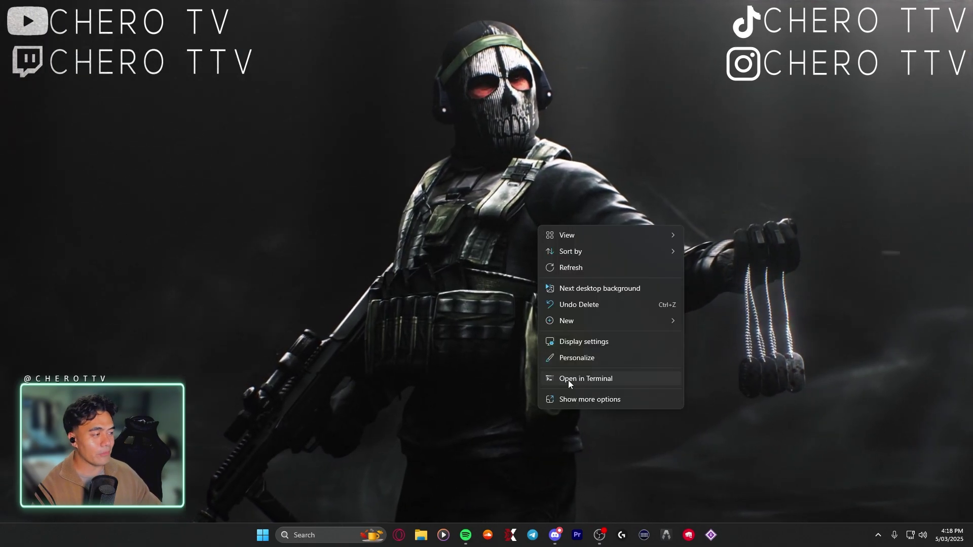
{"action": "left_click", "coordinate": [572, 397]}
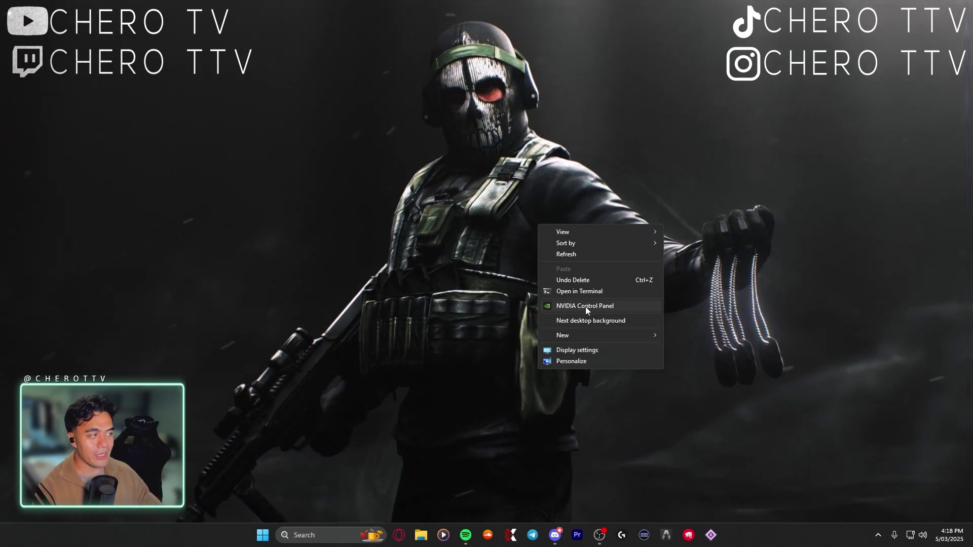
{"action": "left_click", "coordinate": [585, 306]}
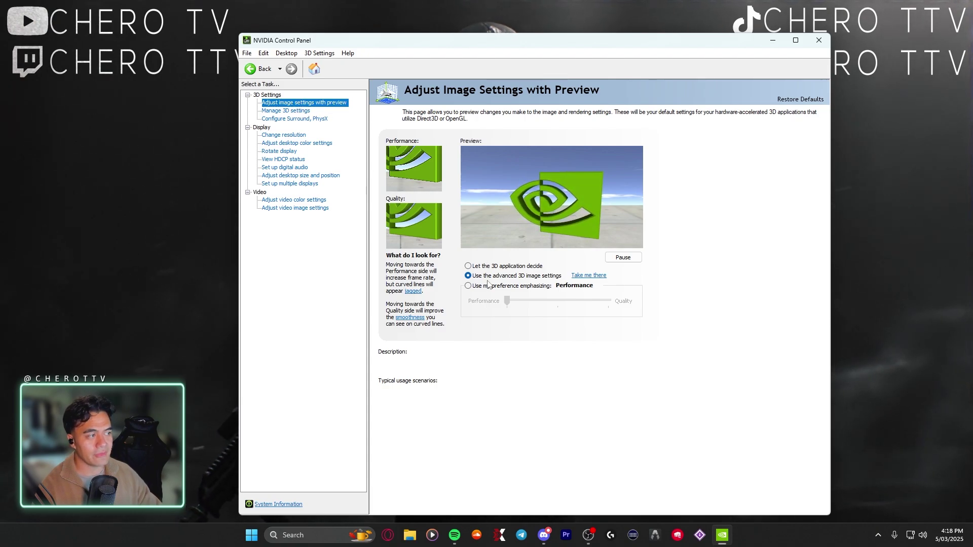
{"action": "left_click", "coordinate": [468, 286]}
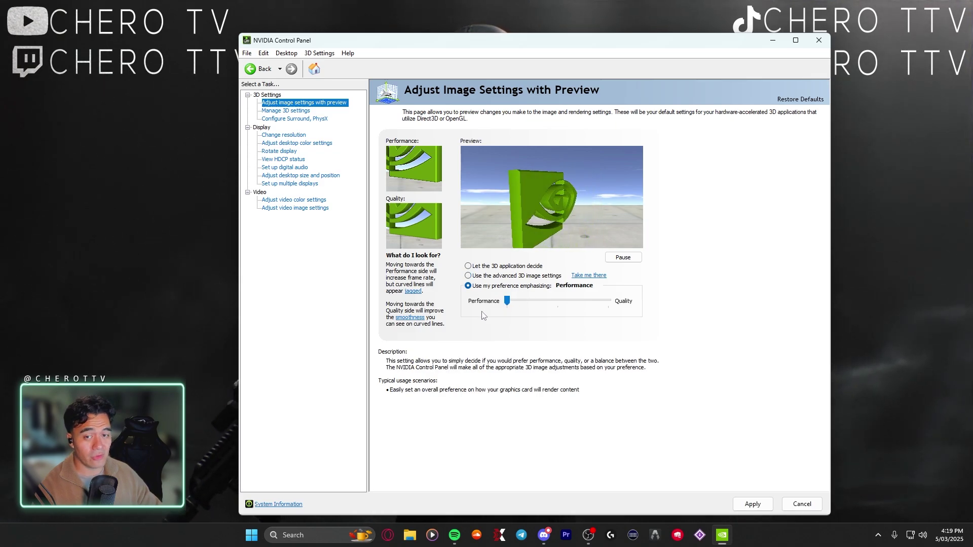
{"action": "left_click", "coordinate": [480, 277]}
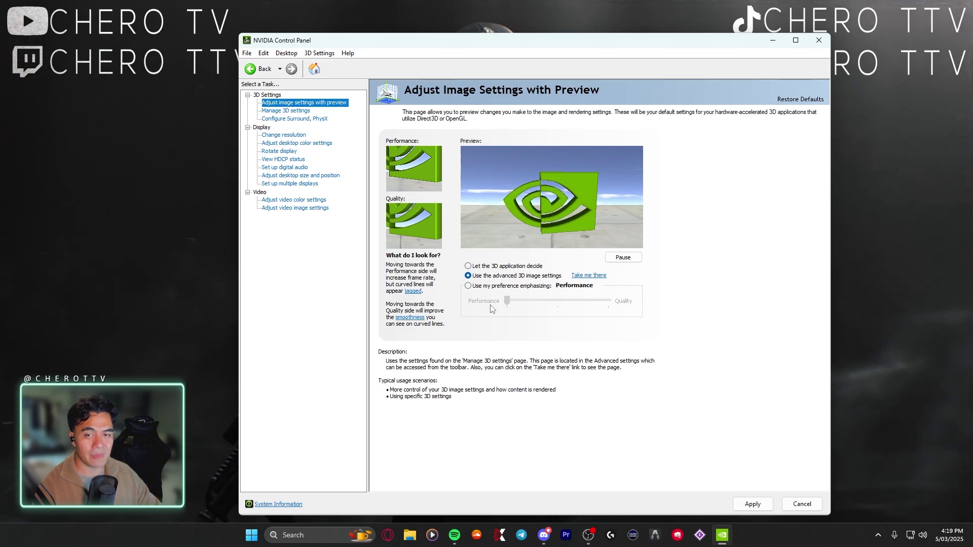
Step: In the global 3D settings, set the OpenGL rendering GPU to NVIDIA GeForce RTX 3080 Ti
{"action": "mouse_move", "coordinate": [568, 308]}
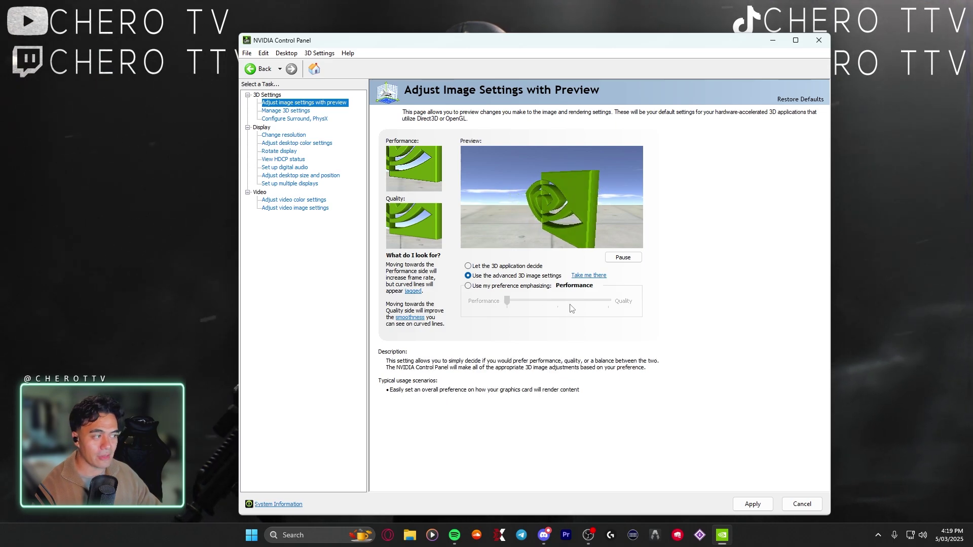
{"action": "left_click", "coordinate": [588, 275]}
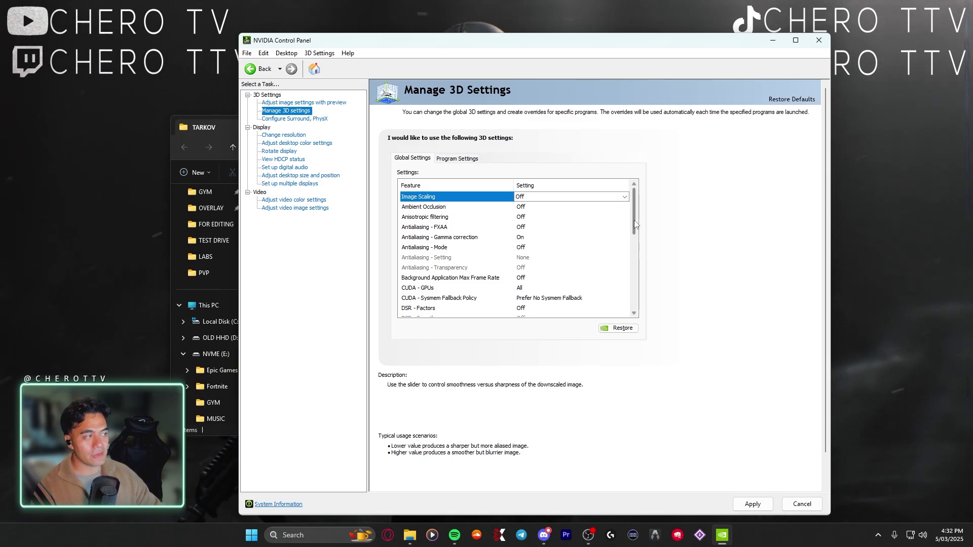
{"action": "left_click_drag", "start_coordinate": [634, 224], "coordinate": [595, 267]}
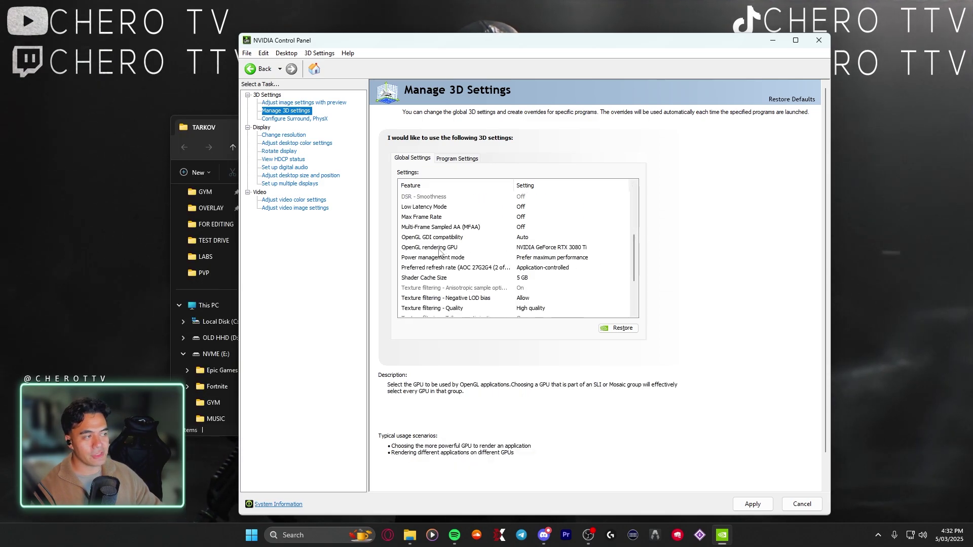
{"action": "left_click", "coordinate": [541, 248]}
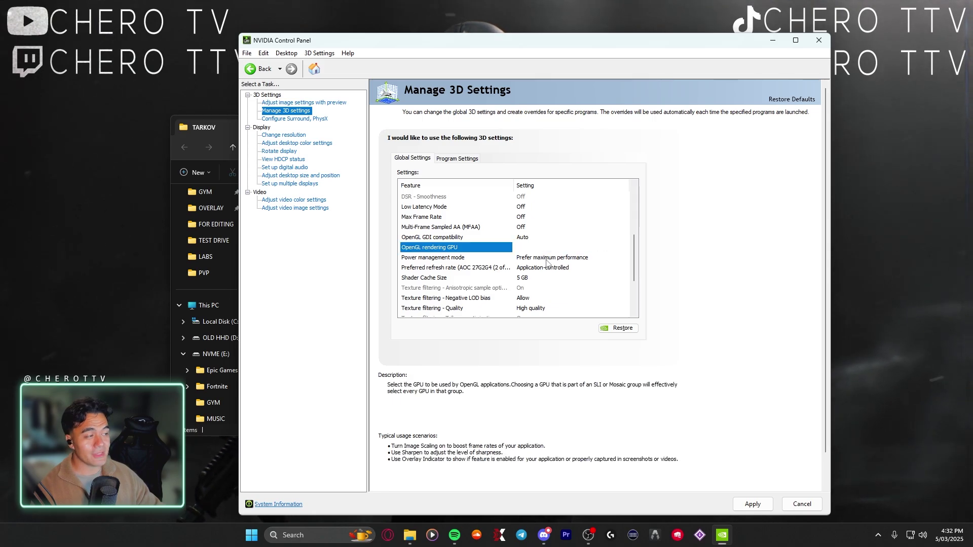
{"action": "left_click", "coordinate": [541, 248]}
{"action": "left_click", "coordinate": [542, 266]}
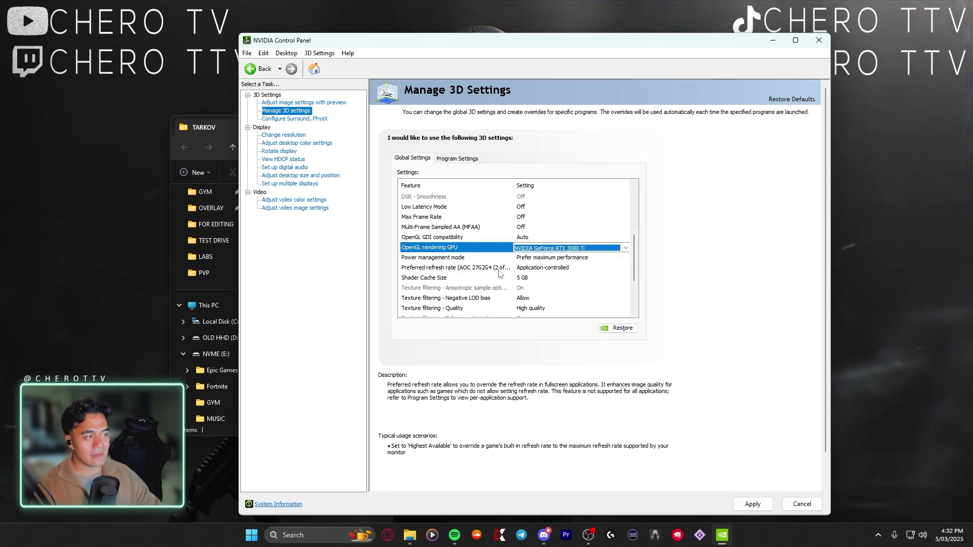
Step: Set the global Shader Cache Size to 10 GB
{"action": "left_click", "coordinate": [525, 279]}
{"action": "left_click", "coordinate": [524, 280]}
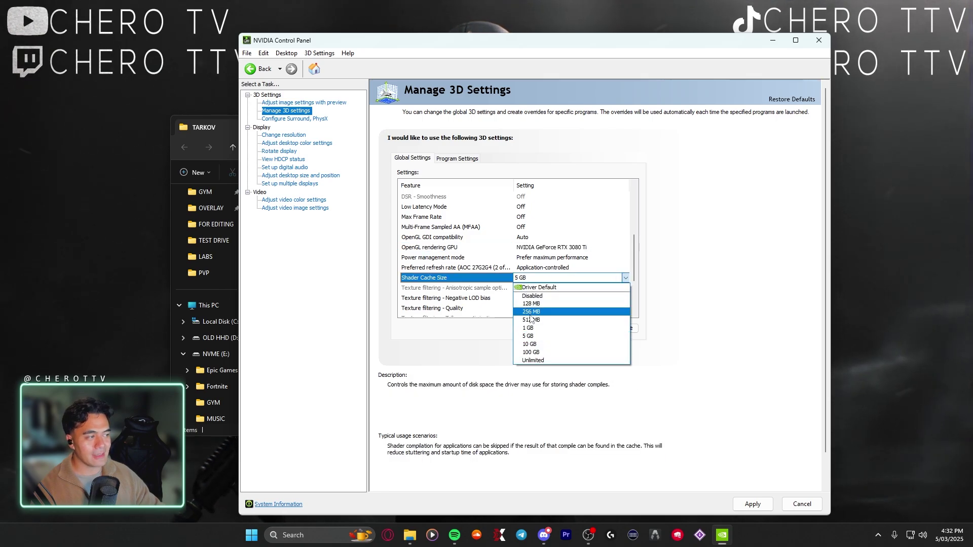
{"action": "left_click", "coordinate": [530, 345]}
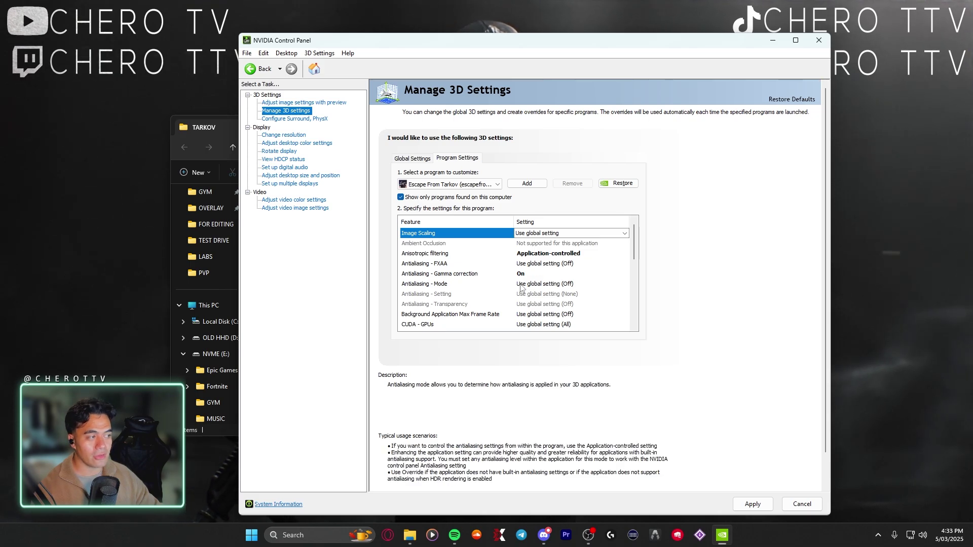
Step: Review the program-specific 3D settings for Escape From Tarkov, including power management and texture filtering
{"action": "left_click_drag", "start_coordinate": [635, 254], "coordinate": [635, 288]}
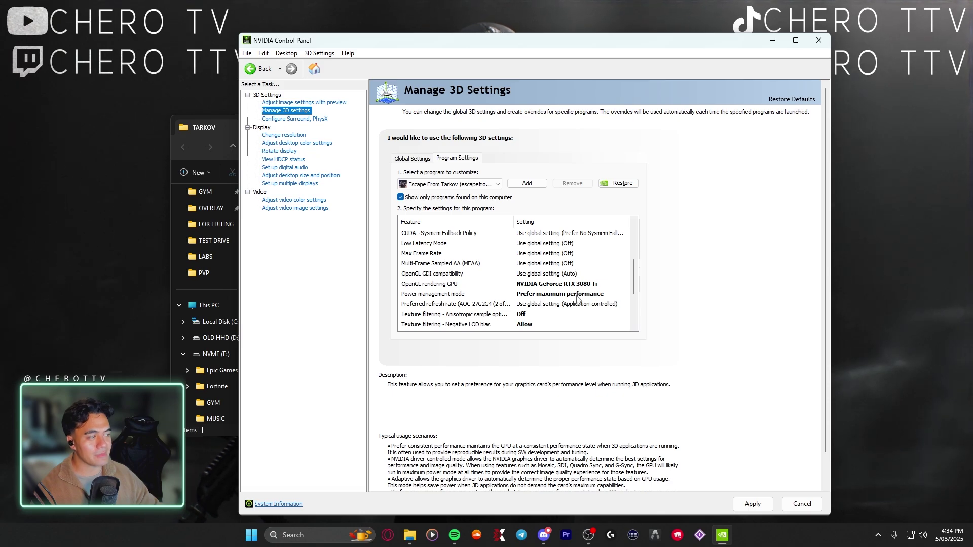
{"action": "left_click_drag", "start_coordinate": [635, 282], "coordinate": [636, 296]}
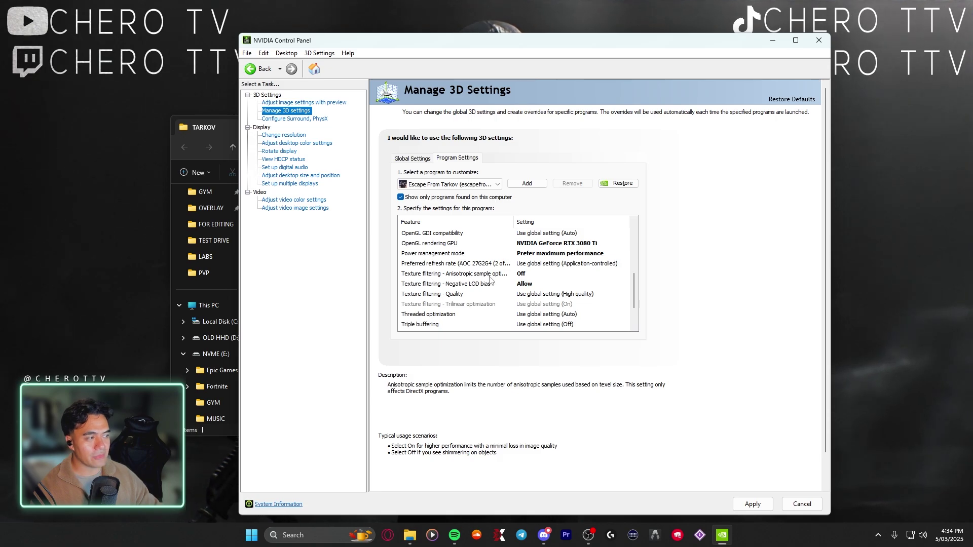
{"action": "left_click", "coordinate": [509, 275]}
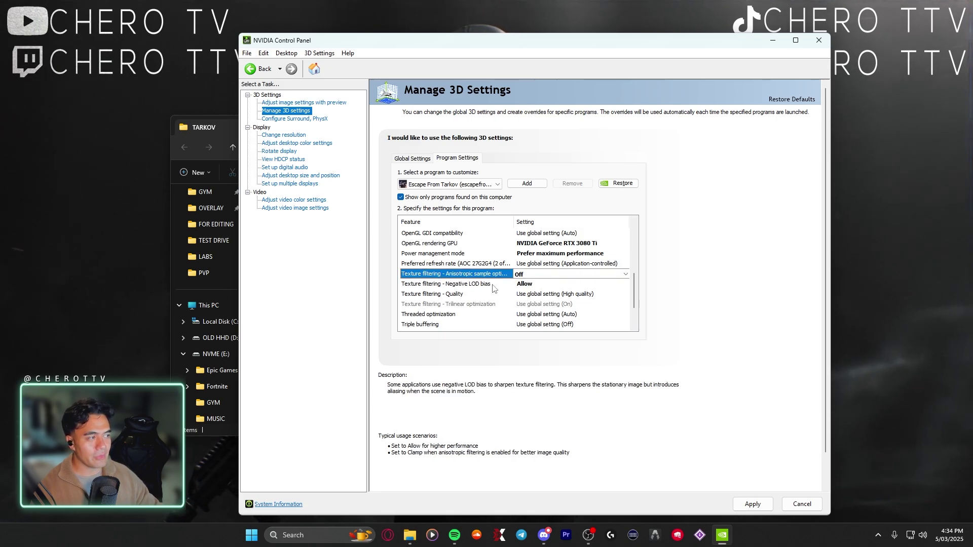
{"action": "scroll", "coordinate": [507, 286], "scroll_direction": "down", "scroll_amount": 3}
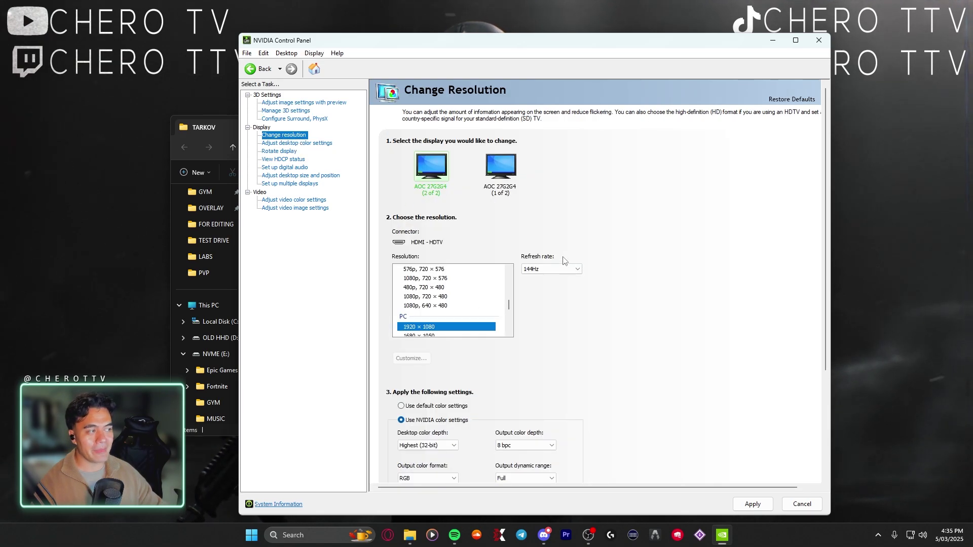
Step: Check the display's refresh rate options and desktop color settings, and close NVIDIA Control Panel
{"action": "left_click", "coordinate": [562, 269]}
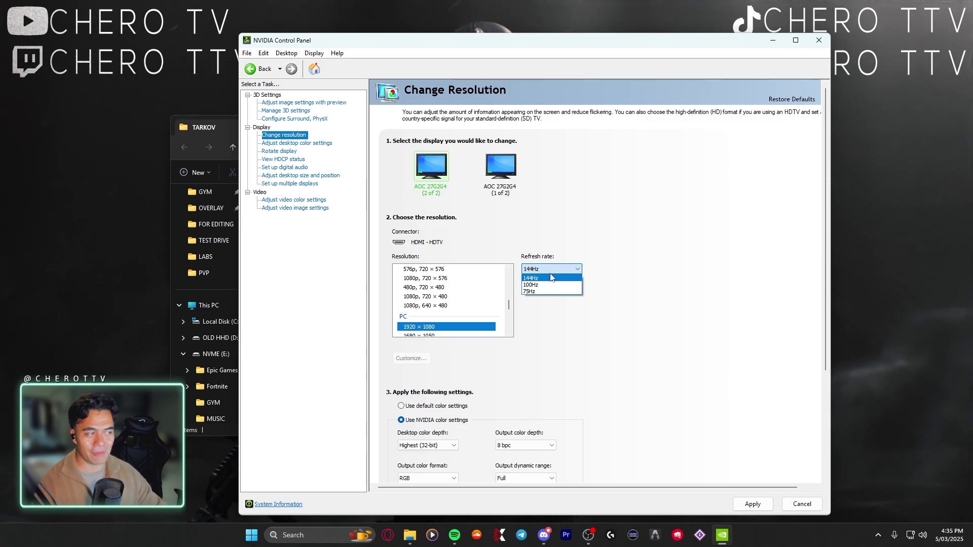
{"action": "left_click", "coordinate": [554, 251]}
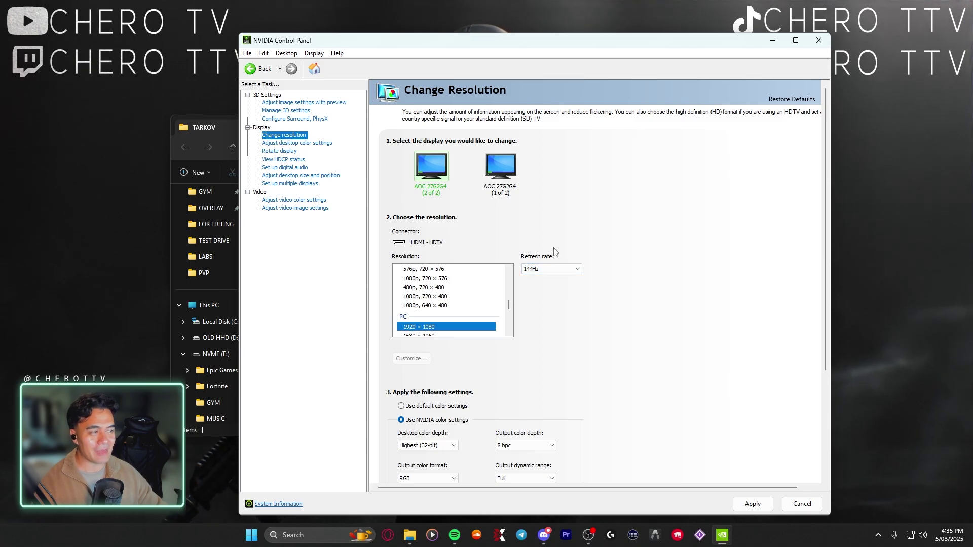
{"action": "left_click", "coordinate": [323, 144]}
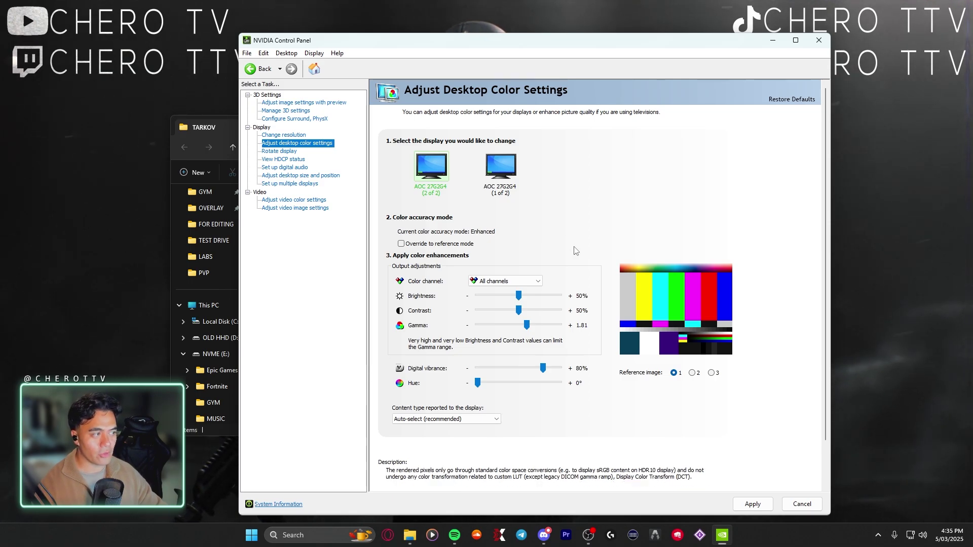
{"action": "scroll", "coordinate": [576, 251], "scroll_direction": "down", "scroll_amount": 1}
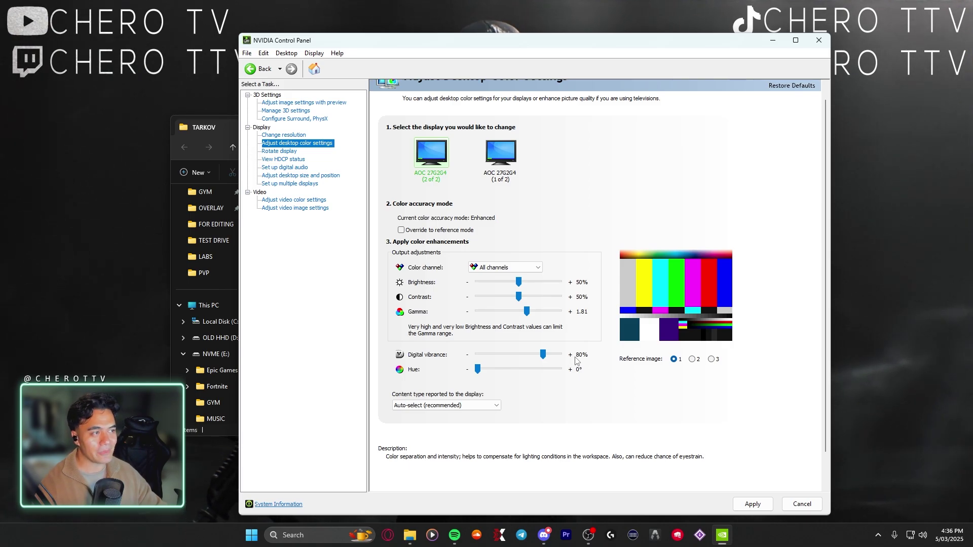
{"action": "scroll", "coordinate": [728, 474], "scroll_direction": "down", "scroll_amount": 1}
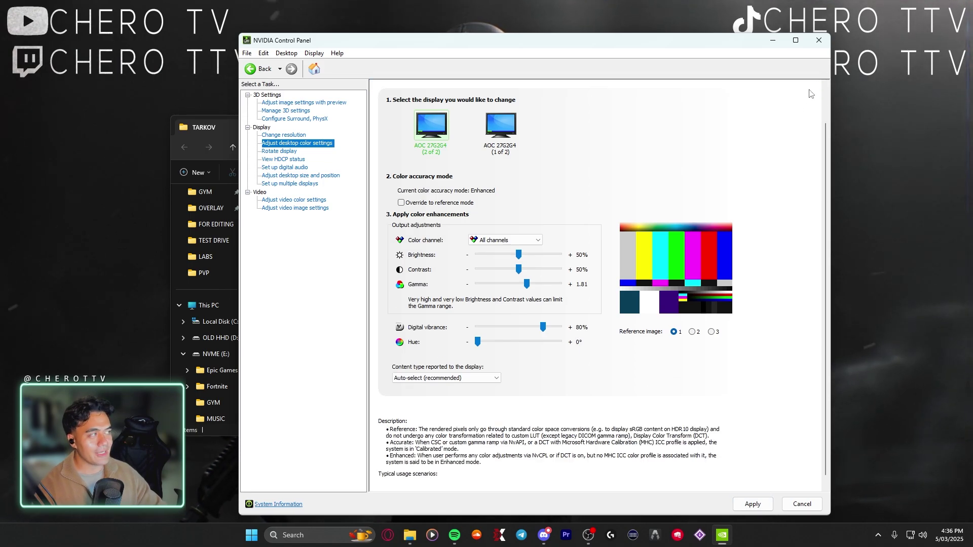
{"action": "left_click", "coordinate": [818, 40]}
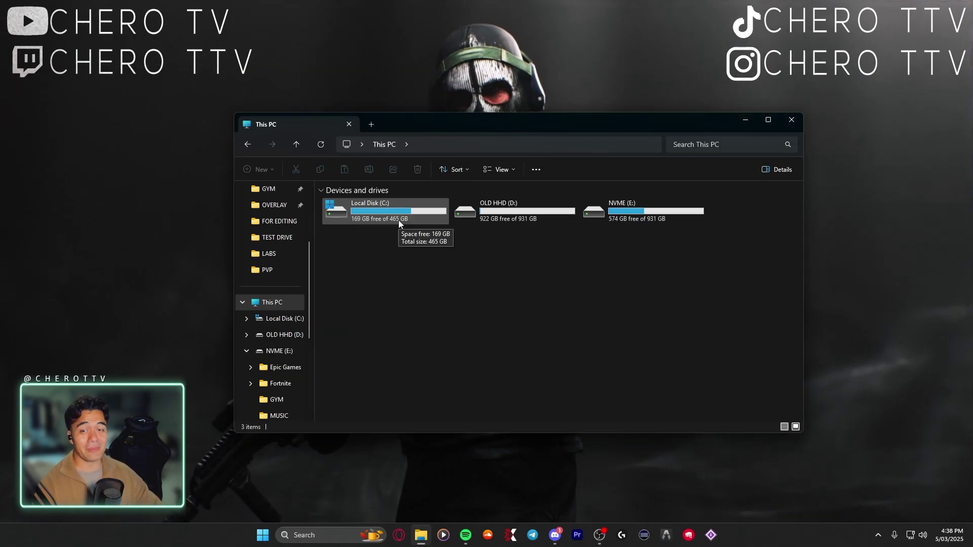
Step: Find EscapeFromTarkov.exe in the Escape from Tarkov folder on Local Disk (C:) and open its compatibility properties
{"action": "double_click", "coordinate": [399, 220]}
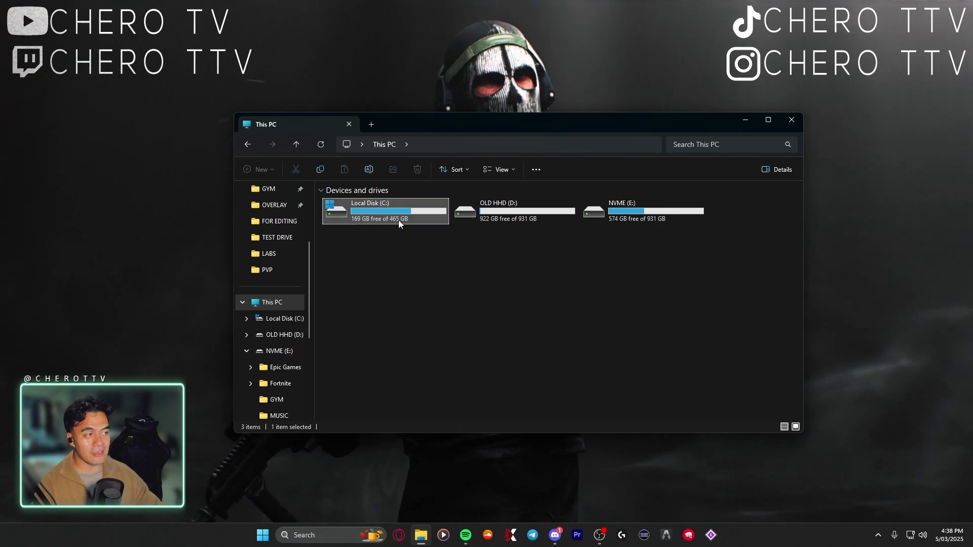
{"action": "double_click", "coordinate": [388, 218]}
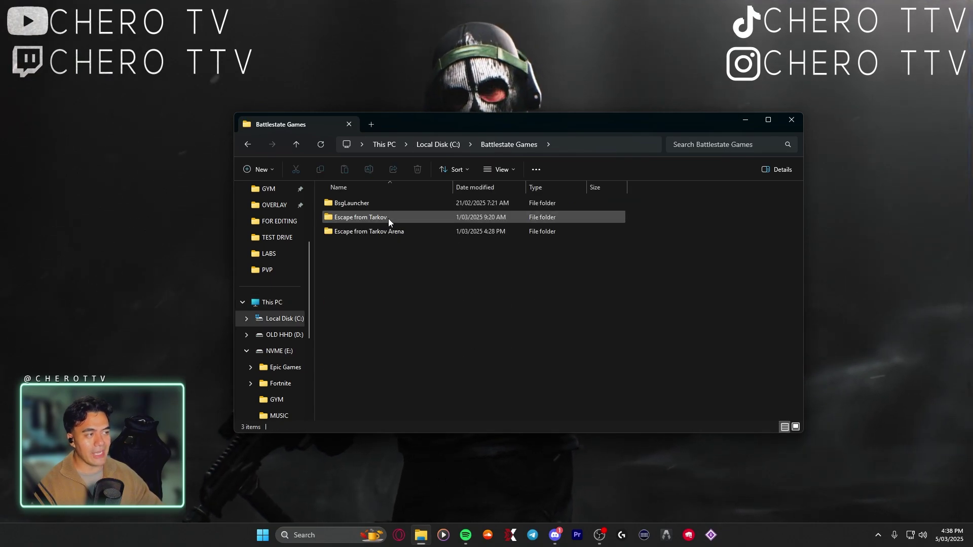
{"action": "double_click", "coordinate": [388, 218]}
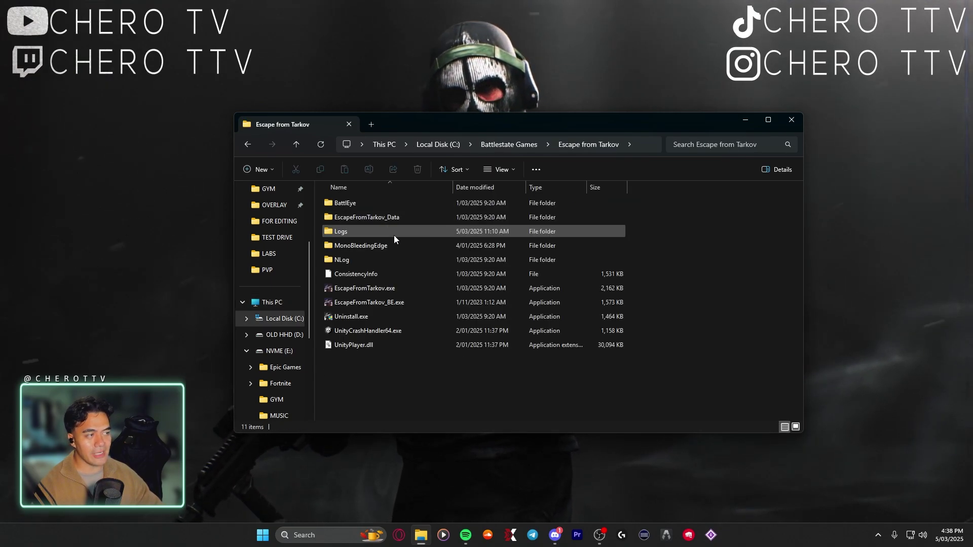
{"action": "left_click", "coordinate": [405, 293]}
{"action": "right_click", "coordinate": [404, 291]}
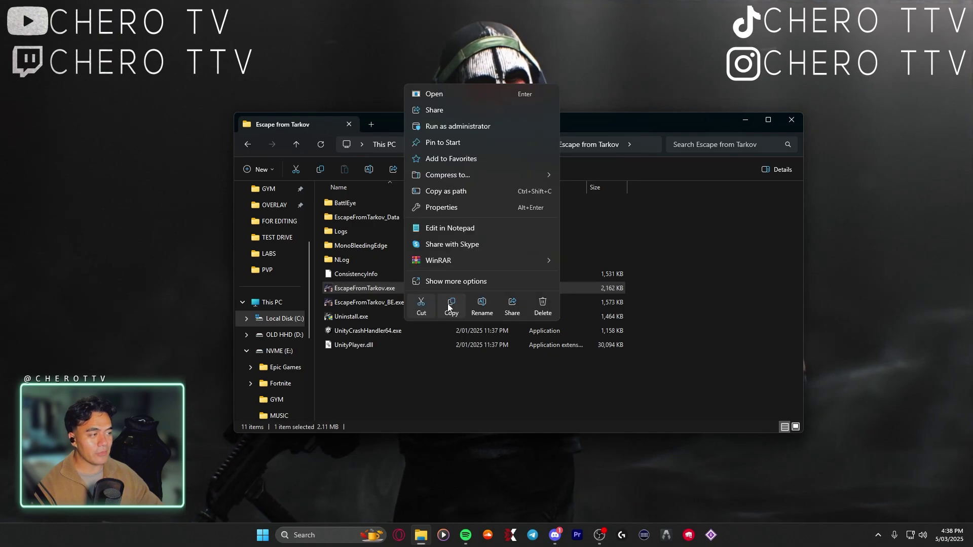
{"action": "left_click", "coordinate": [470, 283]}
{"action": "left_click", "coordinate": [439, 502]}
{"action": "left_click_drag", "start_coordinate": [492, 242], "coordinate": [494, 125]}
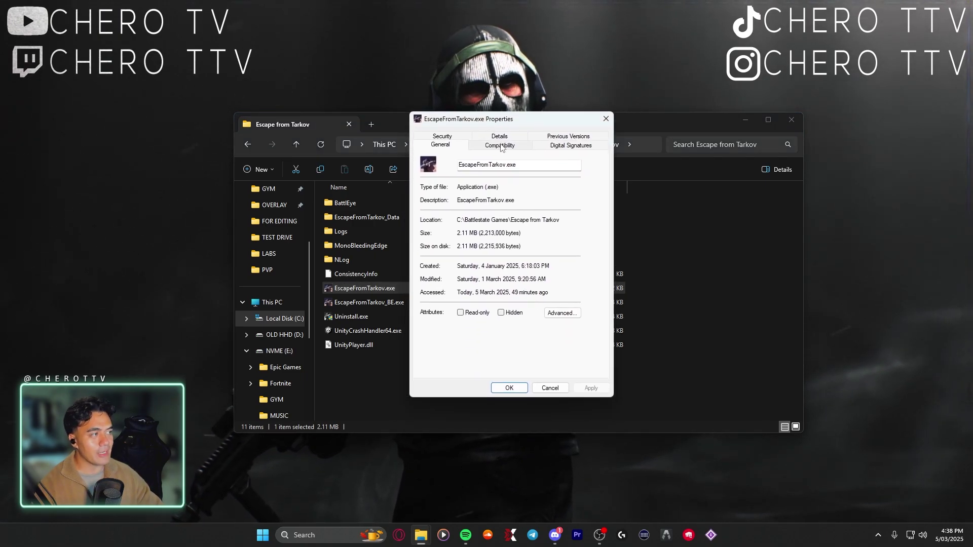
{"action": "left_click", "coordinate": [501, 147]}
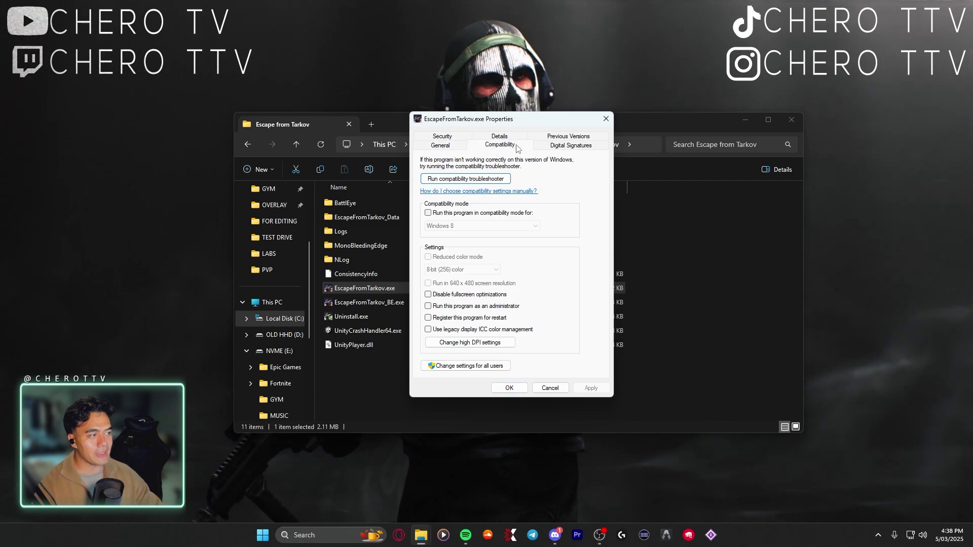
Step: Override the high DPI scaling behavior of EscapeFromTarkov.exe with scaling performed by Application, and accept the settings
{"action": "left_click", "coordinate": [469, 343]}
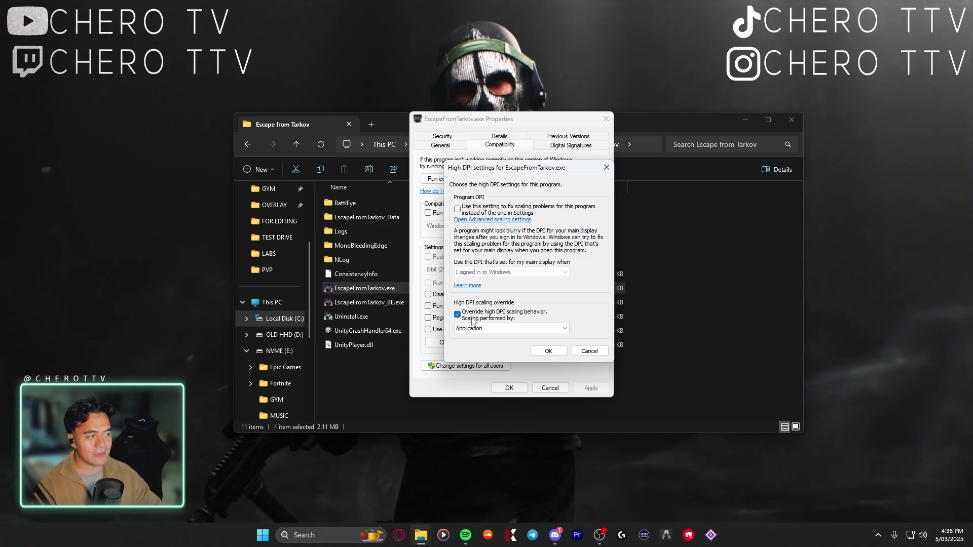
{"action": "left_click", "coordinate": [477, 328]}
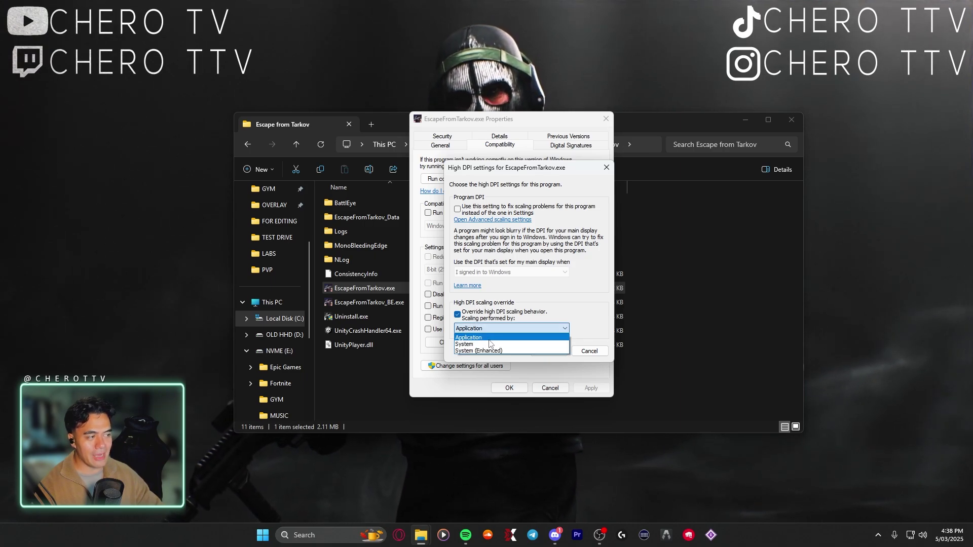
{"action": "left_click", "coordinate": [489, 344]}
{"action": "left_click", "coordinate": [550, 350]}
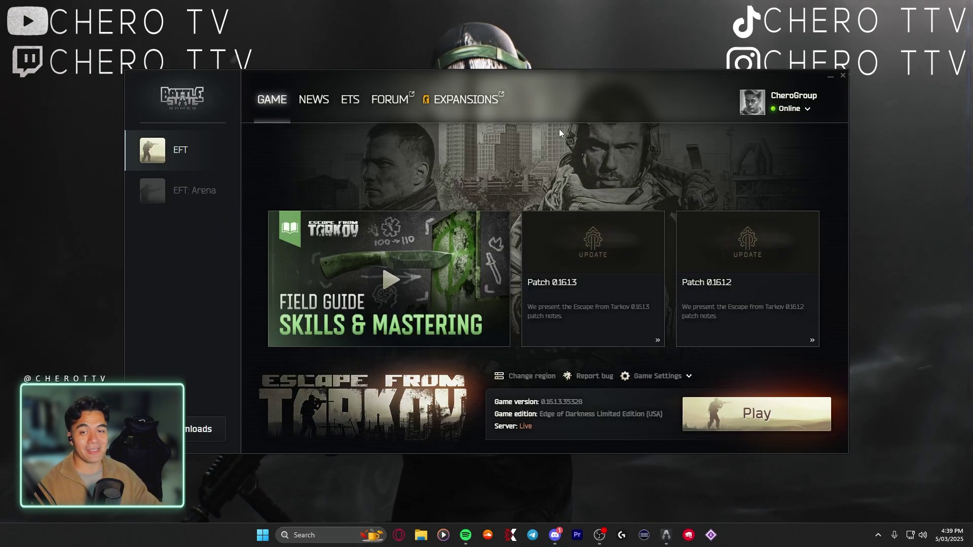
Step: Check the launcher settings for what the launcher does when the game starts, and return to the game page
{"action": "left_click", "coordinate": [805, 108]}
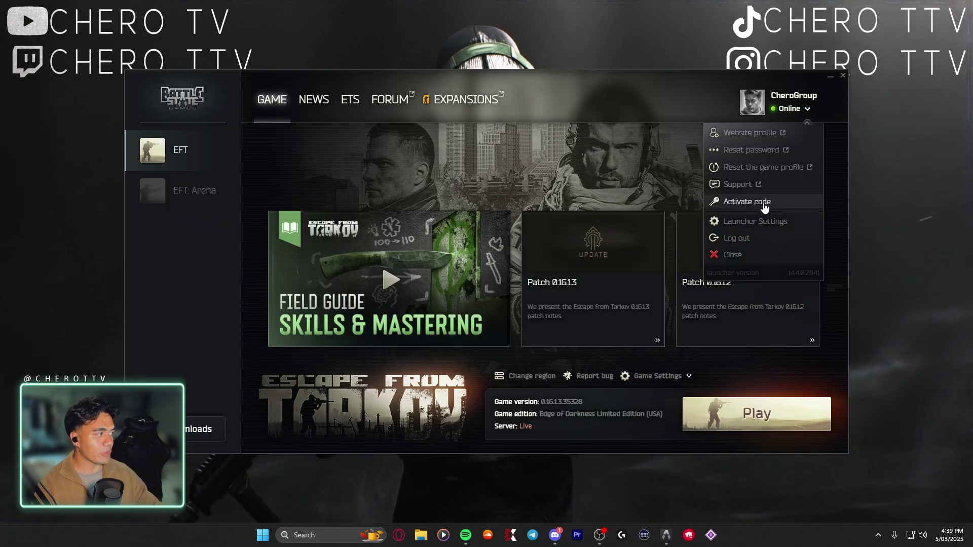
{"action": "left_click", "coordinate": [754, 223]}
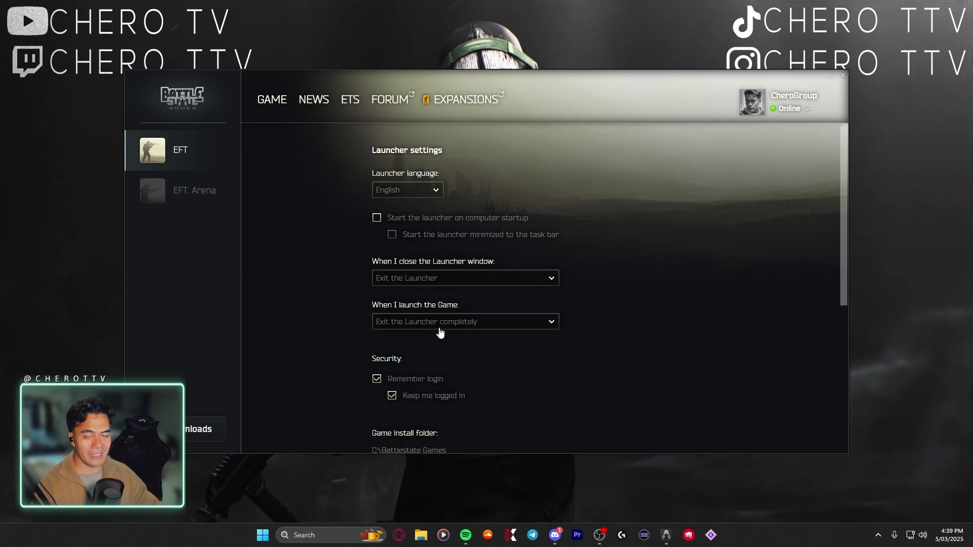
{"action": "left_click", "coordinate": [282, 111]}
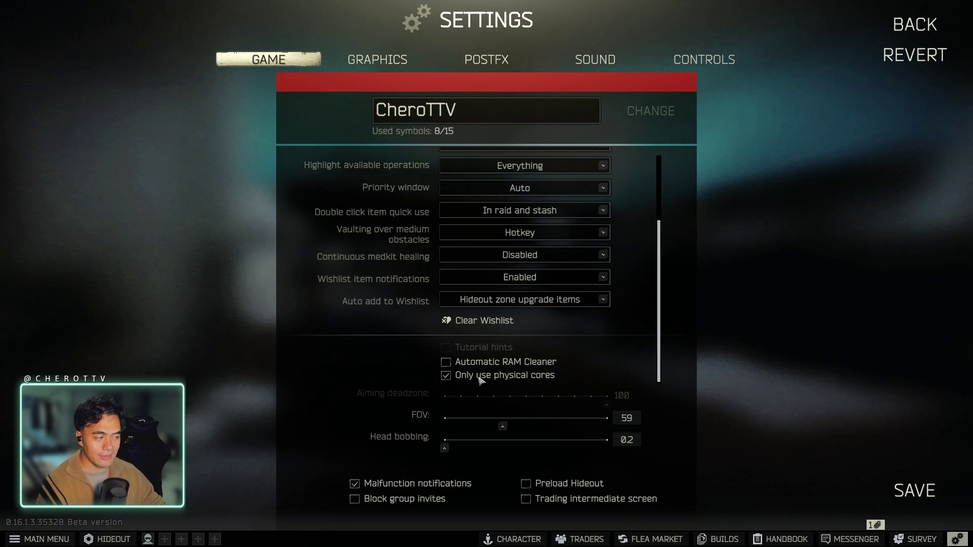
Step: Try the FOV at 75 in the game settings and return it to 59
{"action": "left_click_drag", "start_coordinate": [504, 427], "coordinate": [612, 423]}
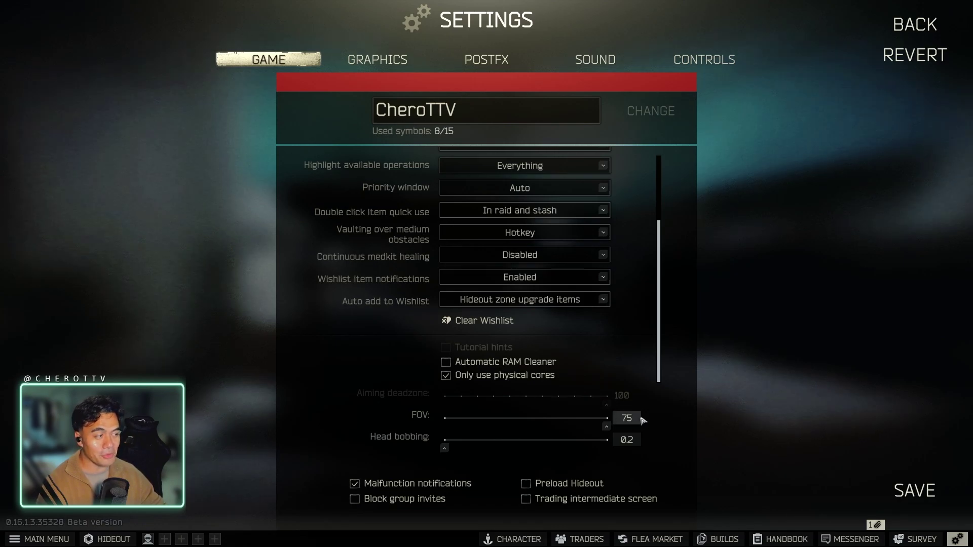
{"action": "left_click_drag", "start_coordinate": [607, 427], "coordinate": [503, 428]}
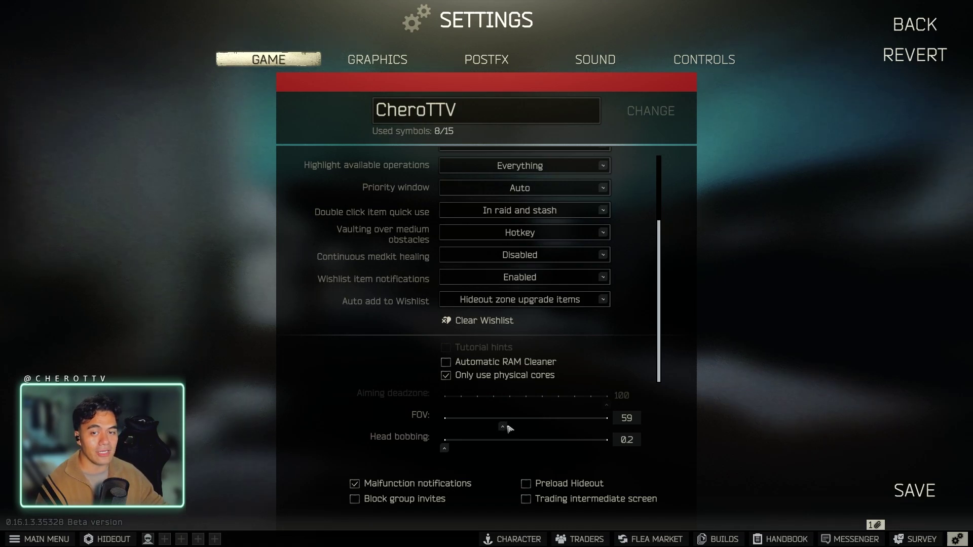
Step: Try the overall visibility at 2000 in the graphics settings and return it to 400
{"action": "left_click", "coordinate": [377, 59]}
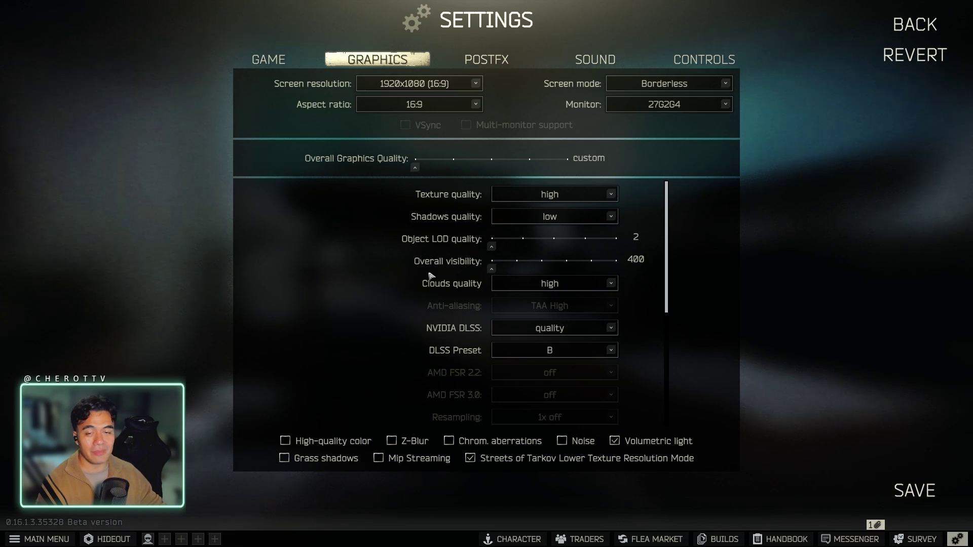
{"action": "left_click_drag", "start_coordinate": [491, 268], "coordinate": [564, 269]}
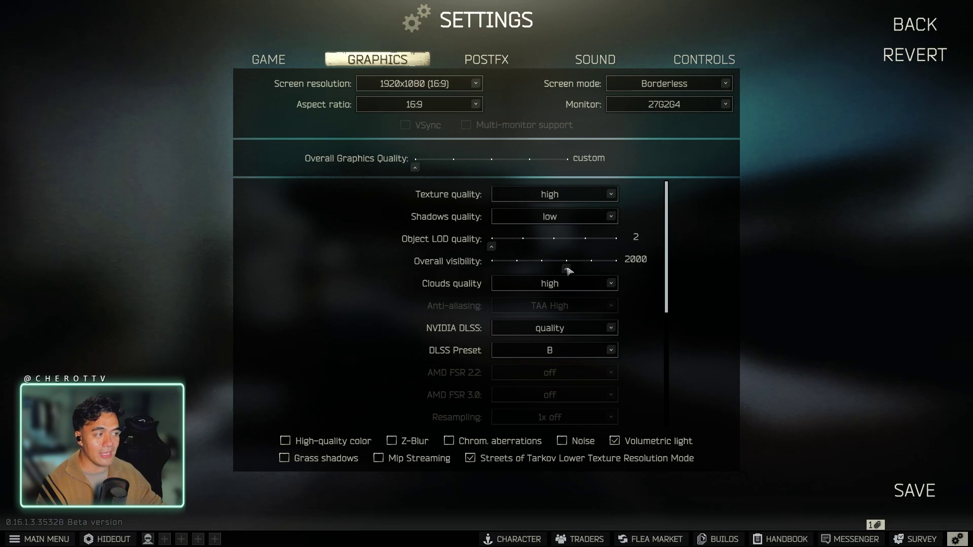
{"action": "left_click_drag", "start_coordinate": [566, 268], "coordinate": [435, 266]}
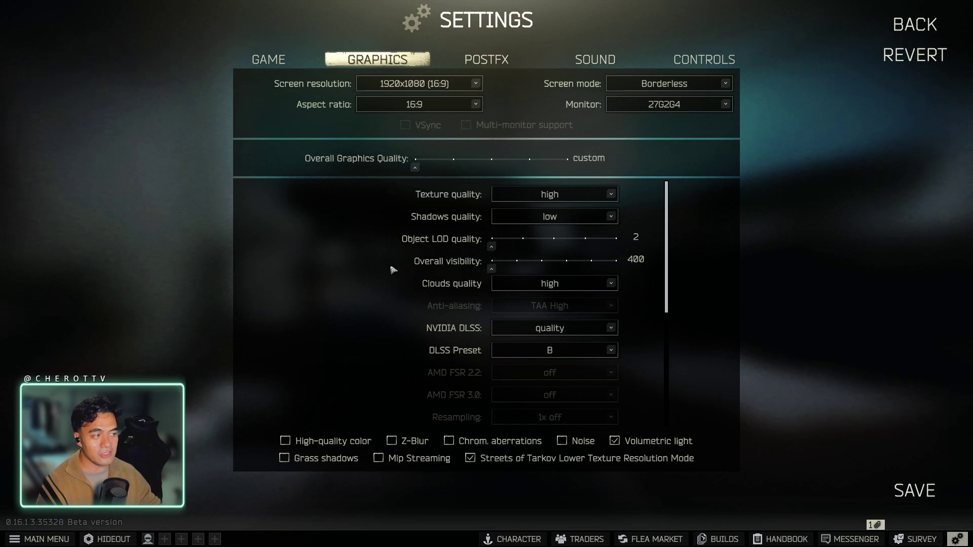
Step: Review the remaining graphics settings, including NVIDIA DLSS, HBAO, SSR, anisotropic filtering, sharpness and the lobby FPS limit
{"action": "scroll", "coordinate": [507, 289], "scroll_direction": "down", "scroll_amount": 1}
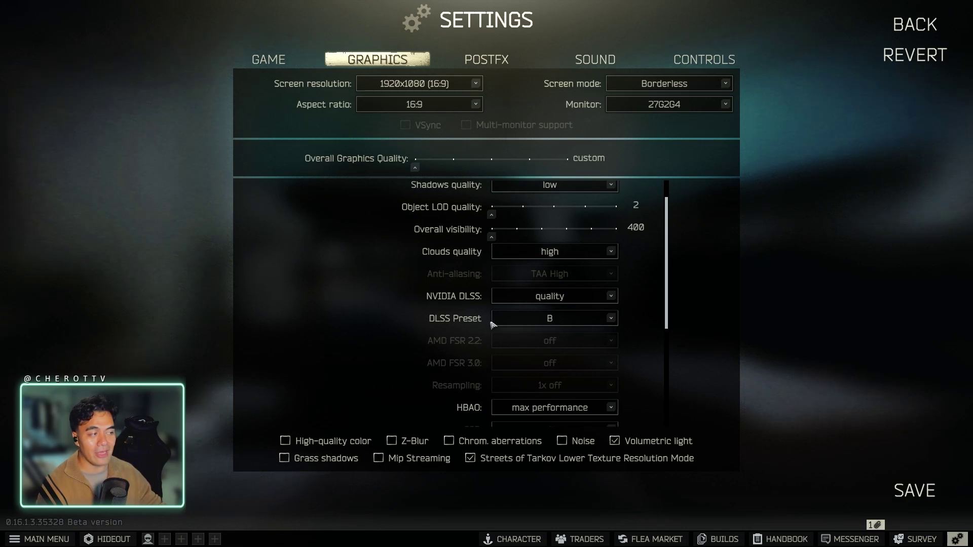
{"action": "scroll", "coordinate": [502, 322], "scroll_direction": "up", "scroll_amount": 1}
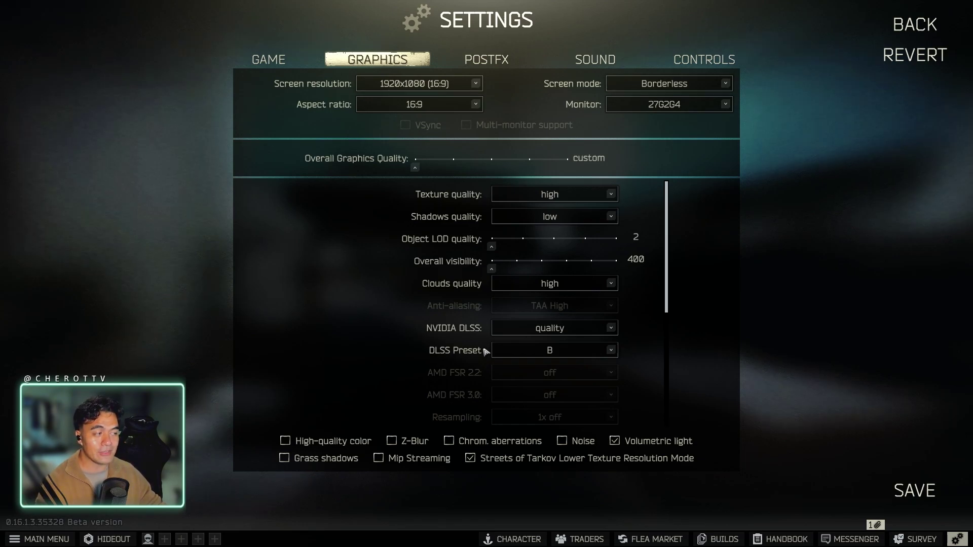
{"action": "scroll", "coordinate": [677, 307], "scroll_direction": "down", "scroll_amount": 8}
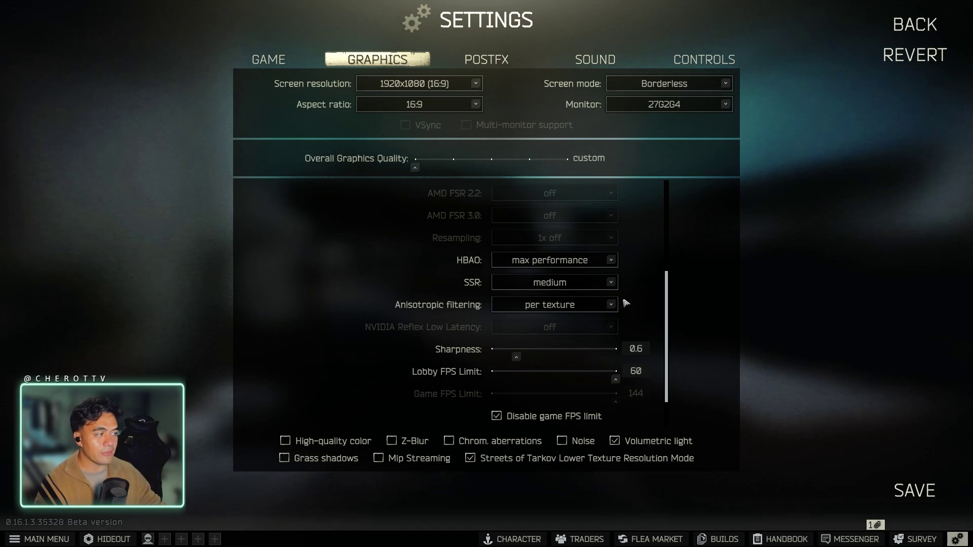
{"action": "left_click_drag", "start_coordinate": [667, 304], "coordinate": [669, 320]}
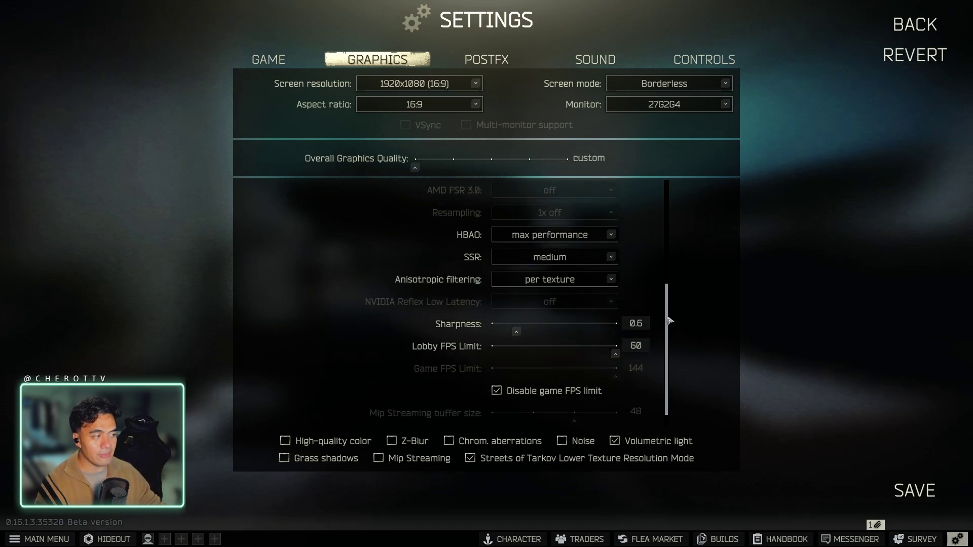
{"action": "scroll", "coordinate": [669, 320], "scroll_direction": "down", "scroll_amount": 1}
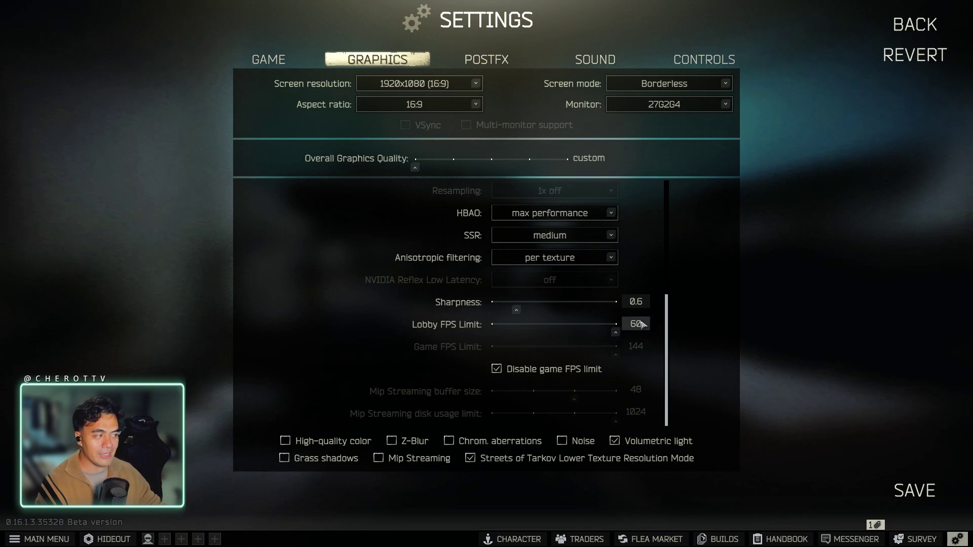
Step: Switch the Disable game FPS limit option off and back on, and open the PostFX settings
{"action": "left_click", "coordinate": [523, 369]}
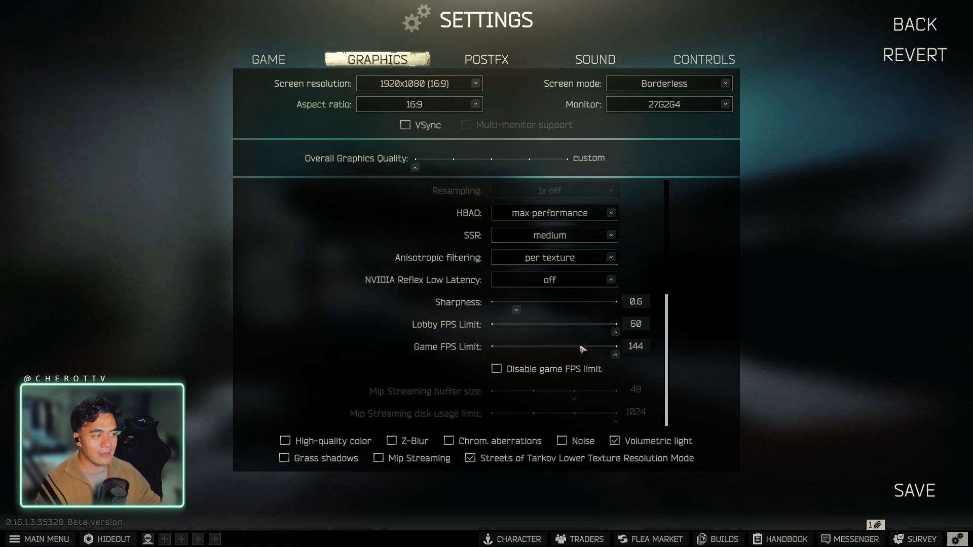
{"action": "left_click", "coordinate": [563, 374]}
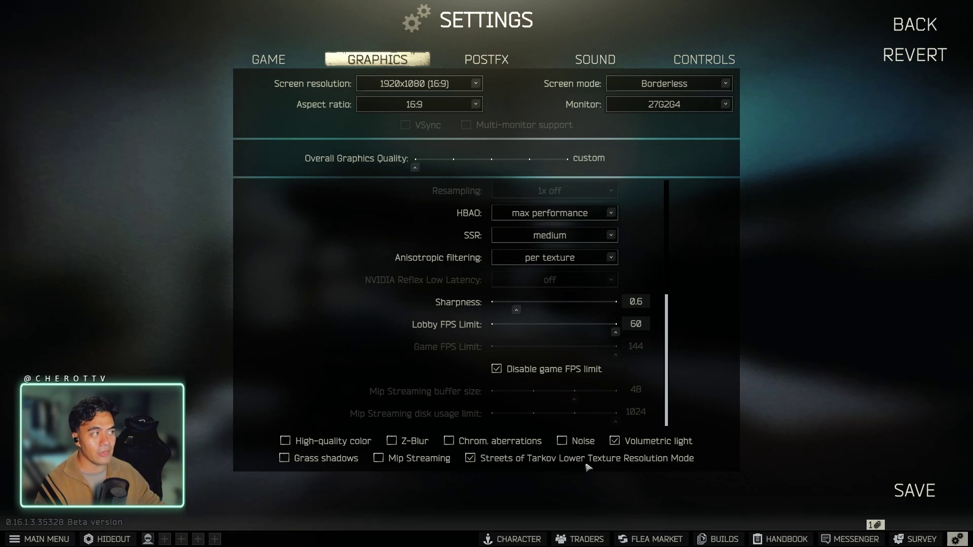
{"action": "left_click", "coordinate": [490, 64]}
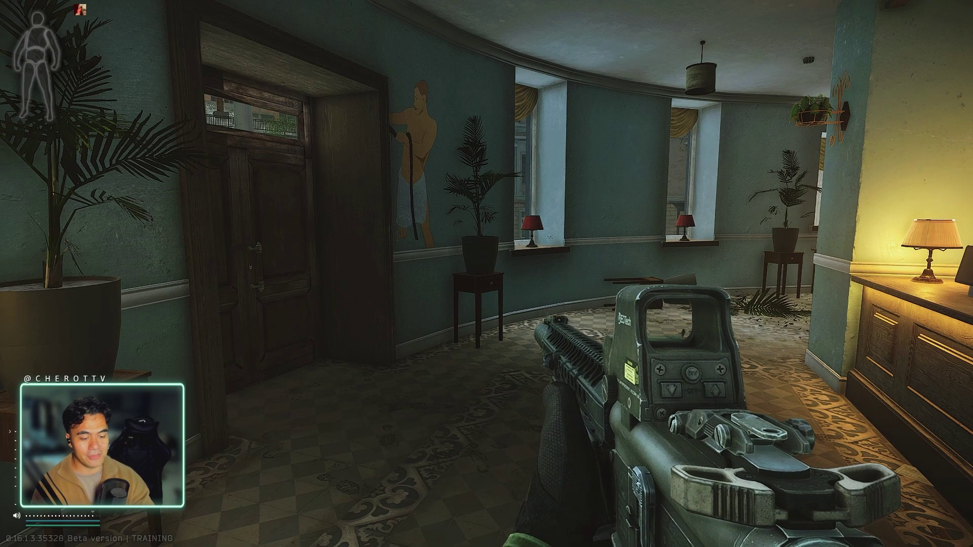
Step: Turn on the in-game frame rate counter with the console command fps 1, and close the console
{"action": "key", "text": "grave"}
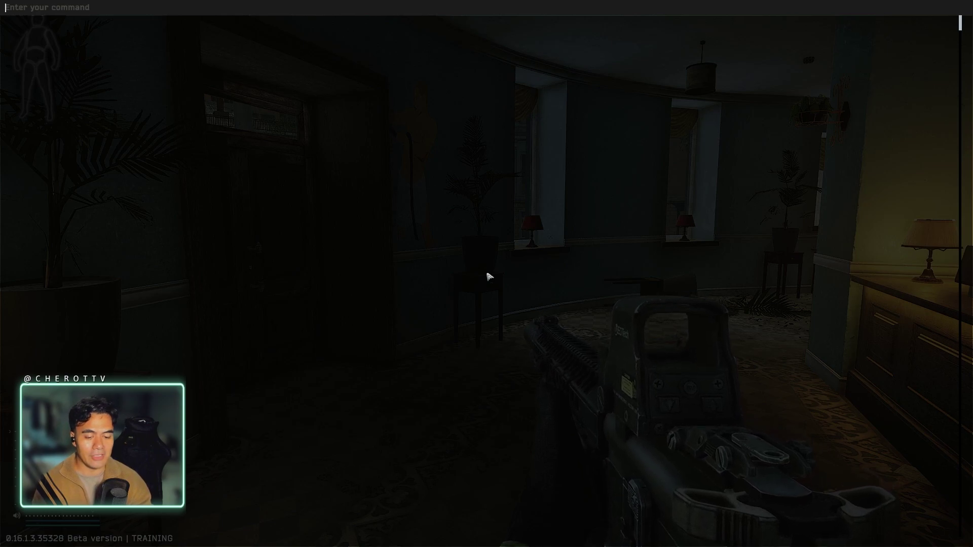
{"action": "type", "text": "fps 1"}
{"action": "key", "text": "Return"}
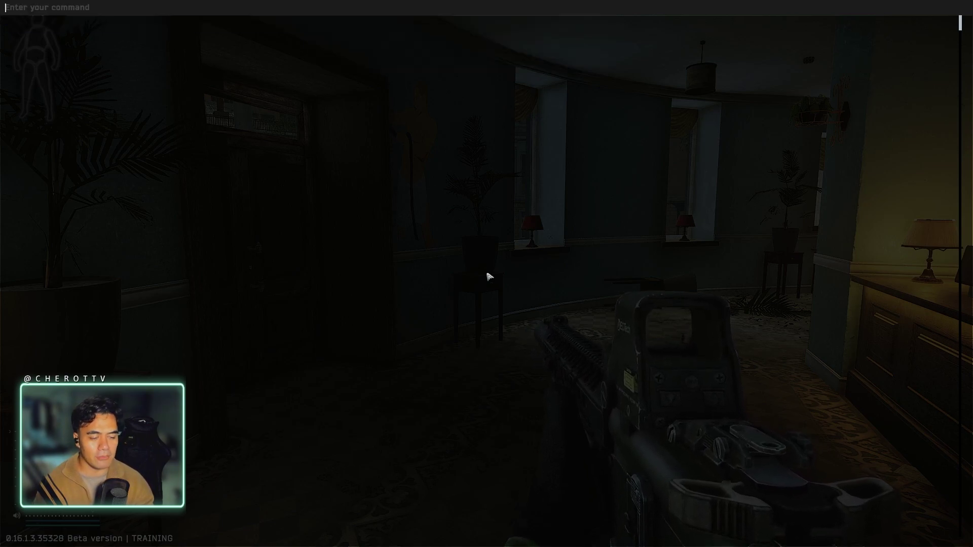
{"action": "key", "text": "grave"}
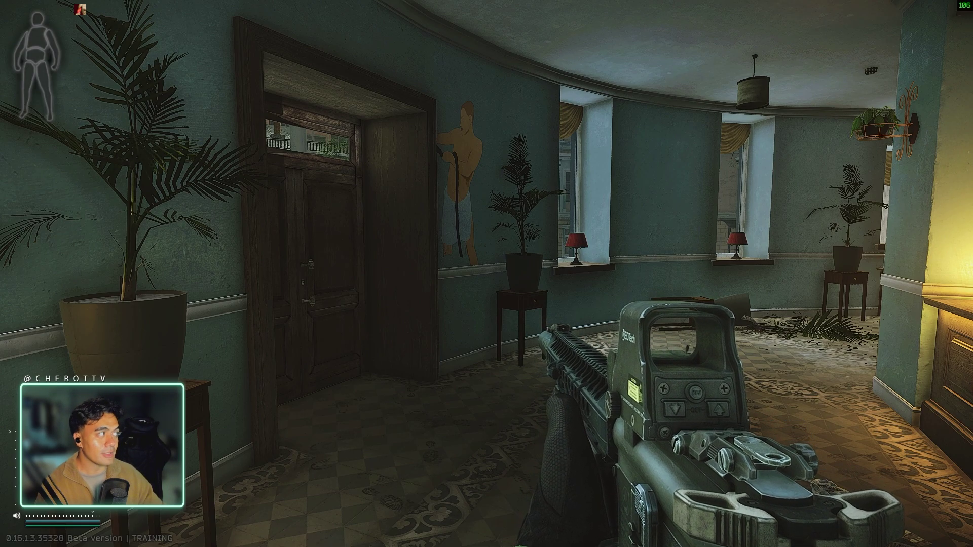
Step: Leave the building through the wooden door and move along the street, checking the in-game frame rate
{"action": "key", "text": "w"}
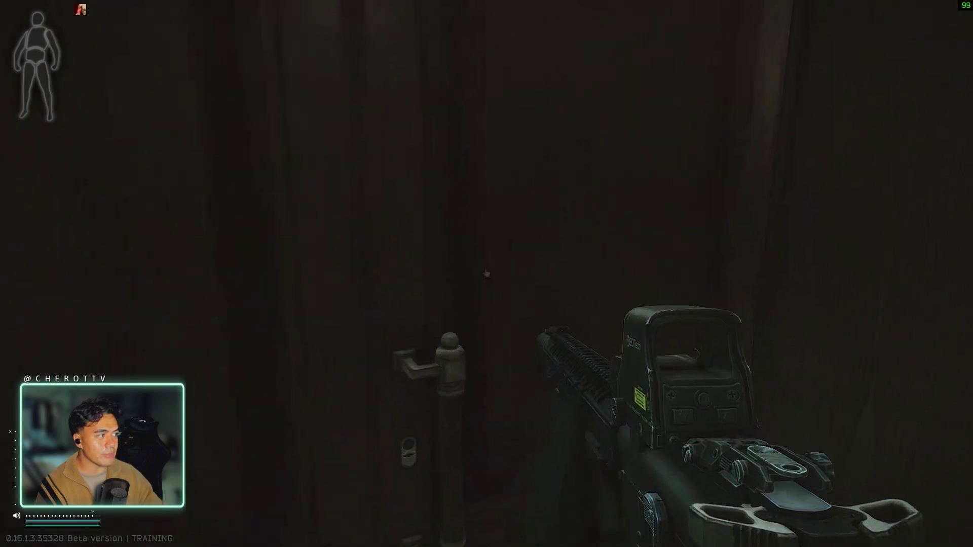
{"action": "key", "text": "f"}
{"action": "key", "text": "w"}
{"action": "key", "text": "w"}
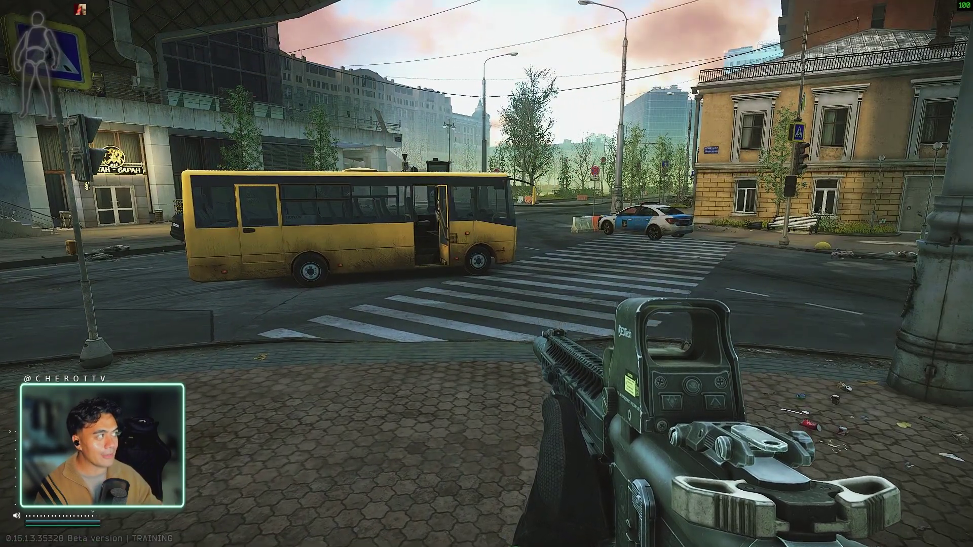
{"action": "key", "text": "w"}
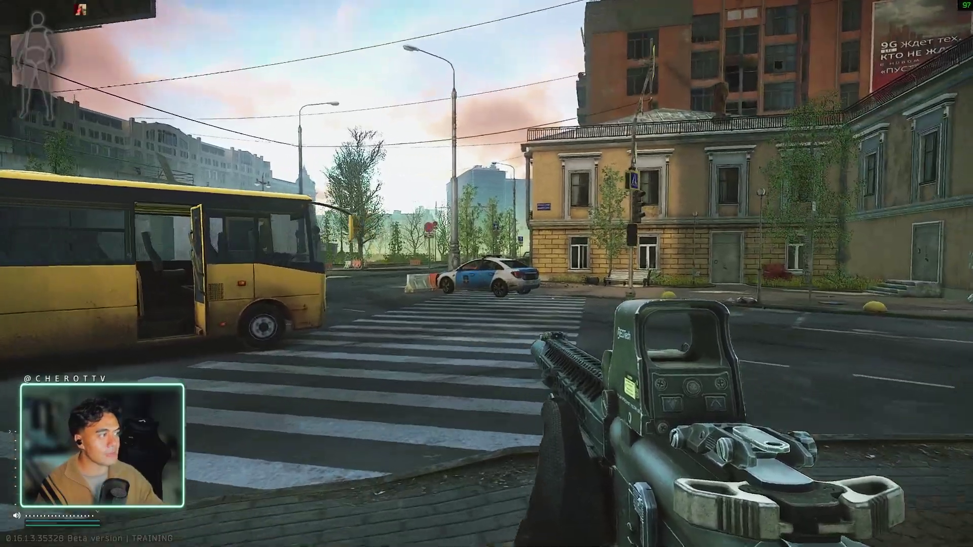
{"action": "key", "text": "w"}
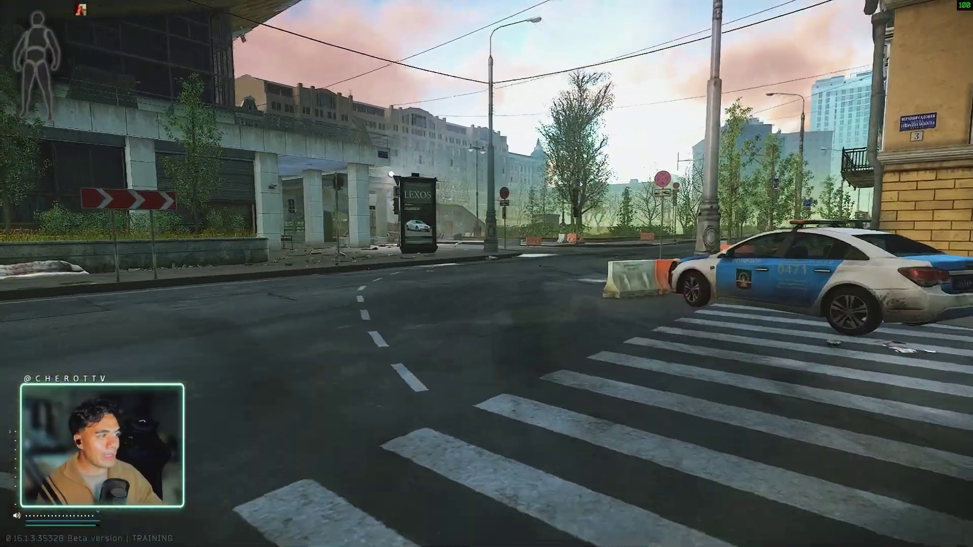
{"action": "key", "text": "w"}
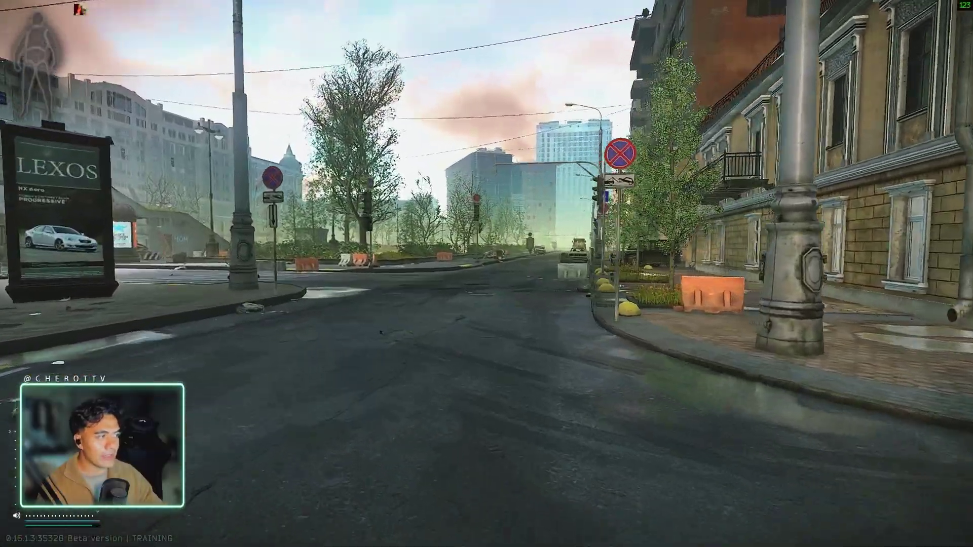
{"action": "key", "text": "w"}
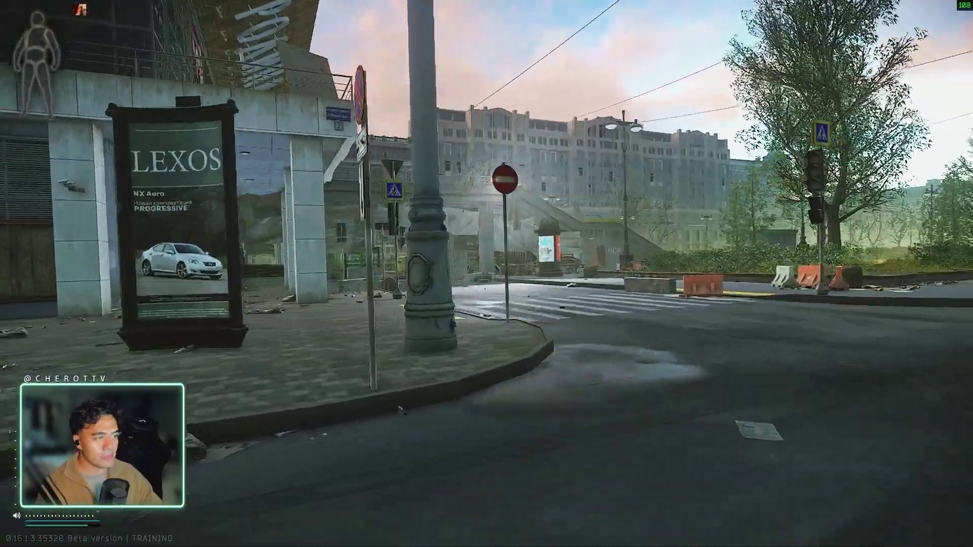
{"action": "key", "text": "w"}
{"action": "key", "text": "3"}
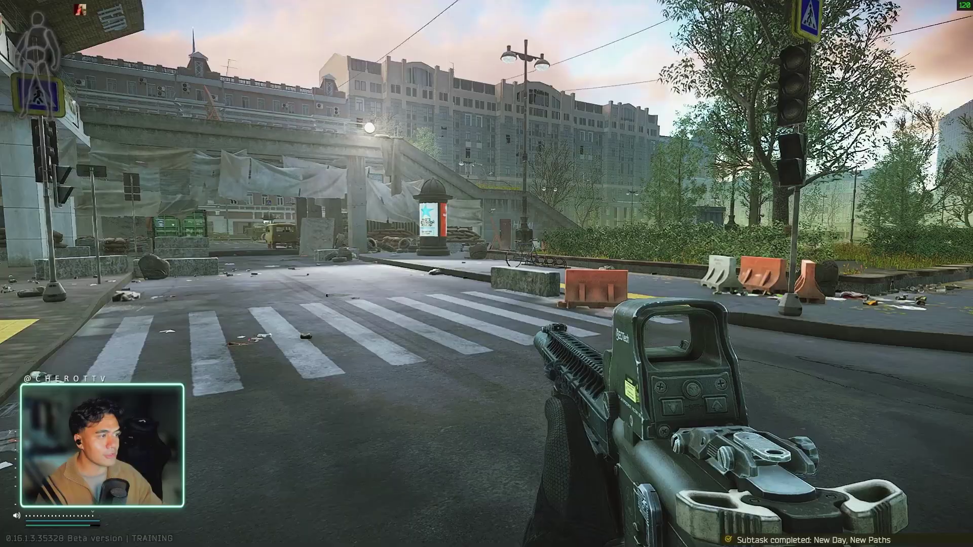
Step: Open the PostFX settings from within the raid and set Brightness to 59 after trying -10
{"action": "key", "text": "Escape"}
{"action": "left_click", "coordinate": [958, 538]}
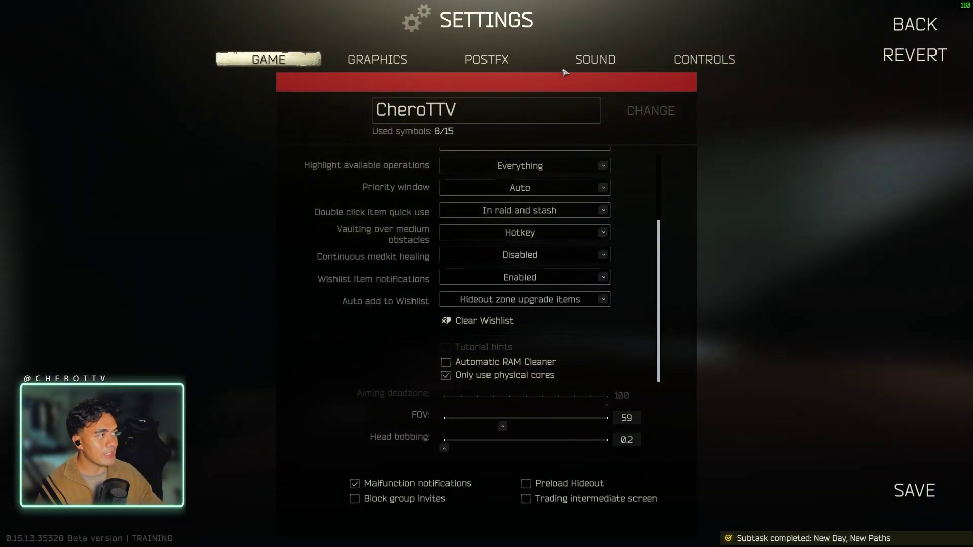
{"action": "left_click", "coordinate": [488, 406]}
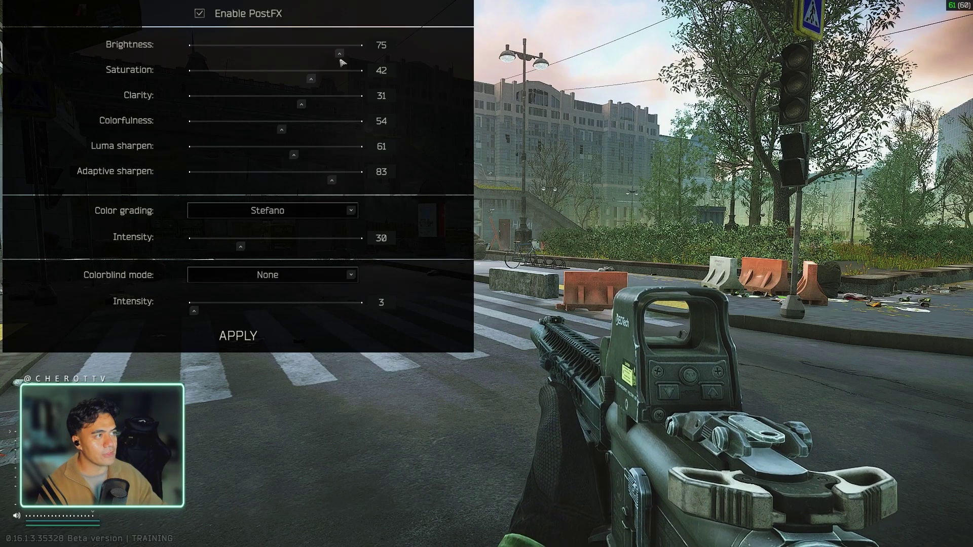
{"action": "left_click_drag", "start_coordinate": [341, 59], "coordinate": [267, 59]}
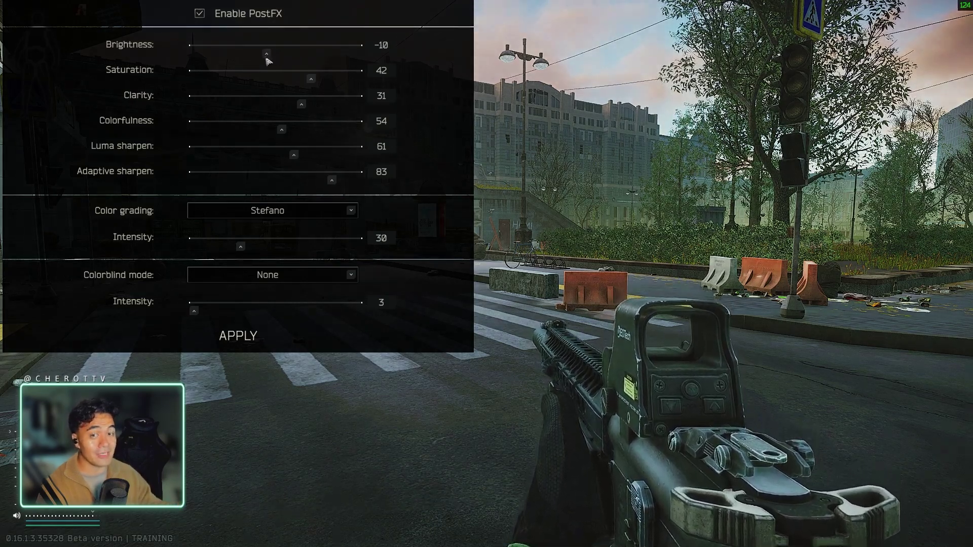
{"action": "left_click_drag", "start_coordinate": [267, 60], "coordinate": [326, 57]}
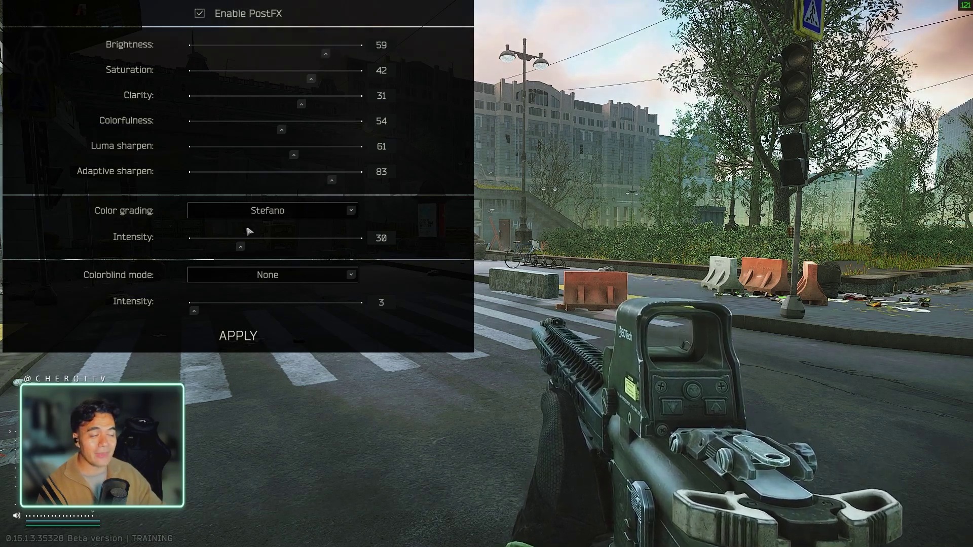
Step: Raise the Stefano color grading intensity to 32, lower the brightness slightly, and return to the raid
{"action": "mouse_move", "coordinate": [243, 246]}
{"action": "left_mouse_down"}
{"action": "mouse_move", "coordinate": [320, 246]}
{"action": "mouse_move", "coordinate": [179, 247]}
{"action": "mouse_move", "coordinate": [259, 249]}
{"action": "left_mouse_up"}
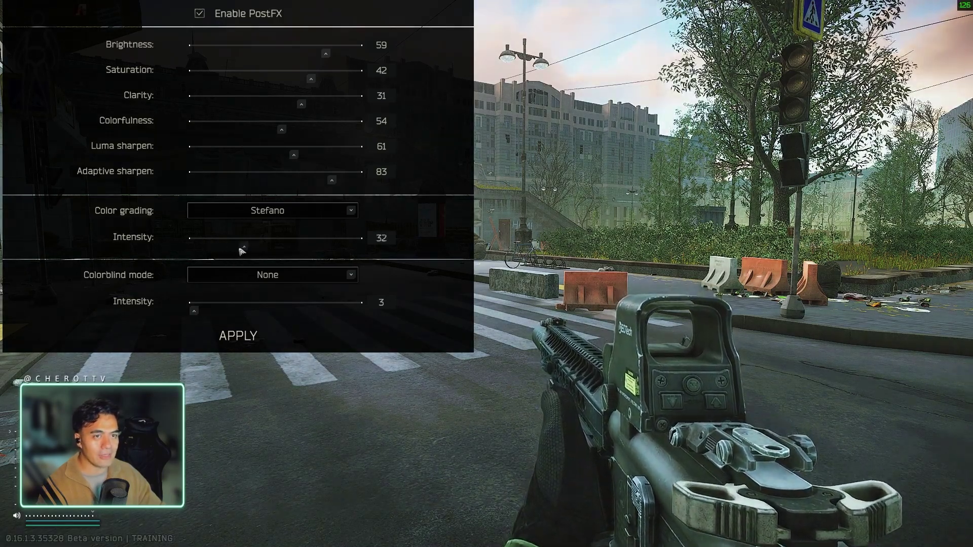
{"action": "left_click_drag", "start_coordinate": [326, 56], "coordinate": [311, 58]}
{"action": "key", "text": "Escape"}
Step: Run along the street and walk around the sidewalk beside the hedge, checking the in-game frame rate
{"action": "key", "text": "w"}
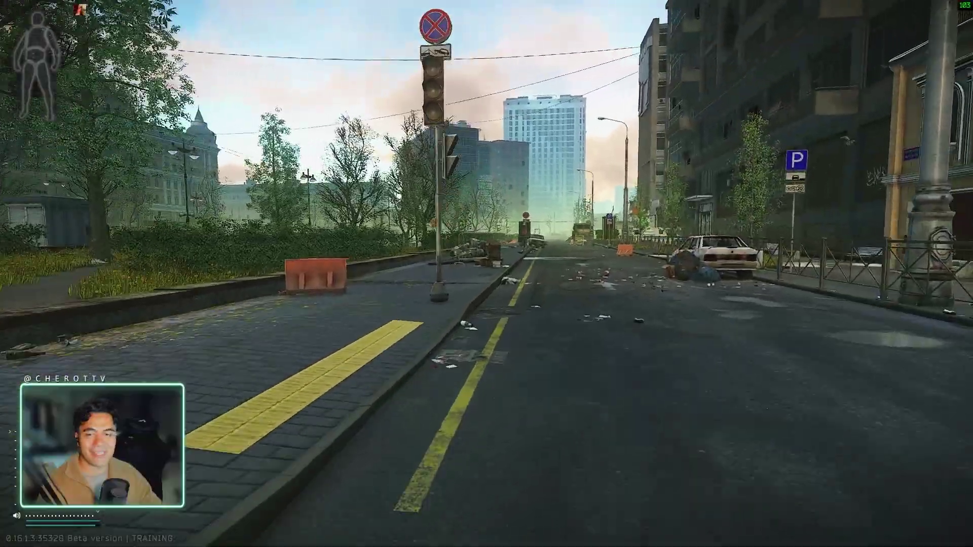
{"action": "key", "text": "w"}
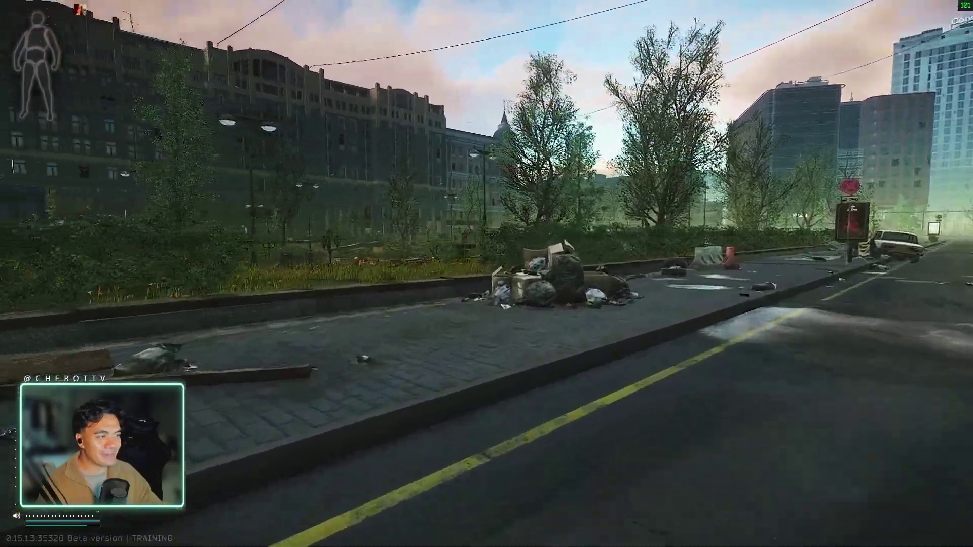
{"action": "key", "text": "3"}
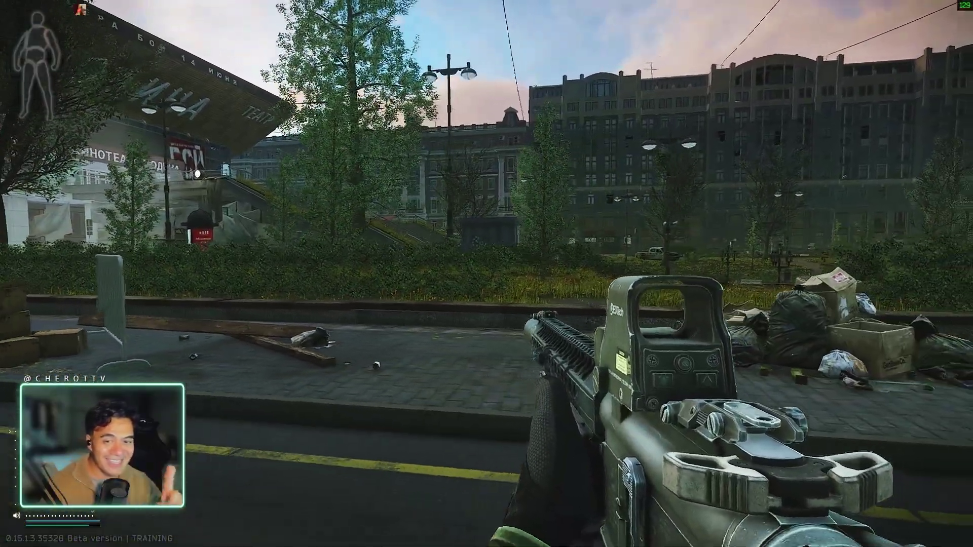
{"action": "key", "text": "w"}
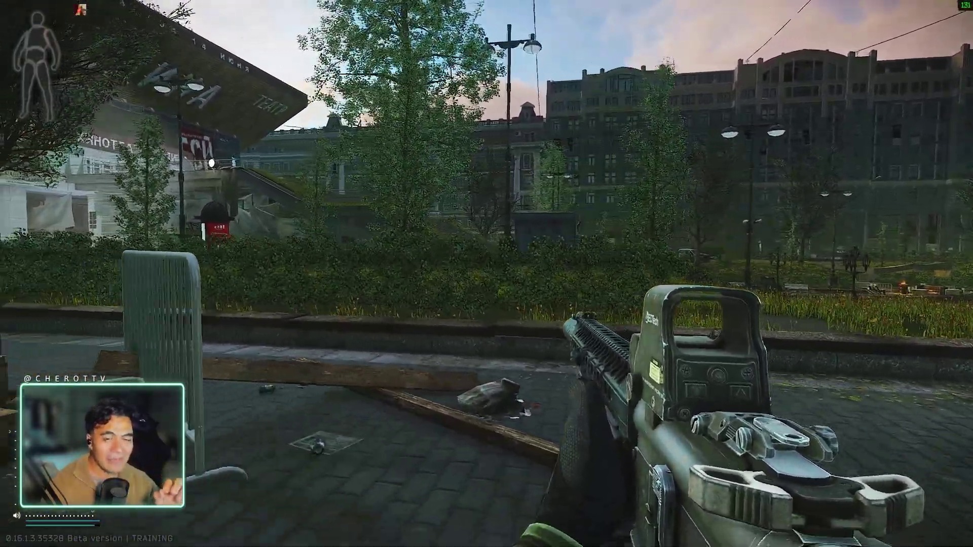
{"action": "key", "text": "s"}
{"action": "key", "text": "w"}
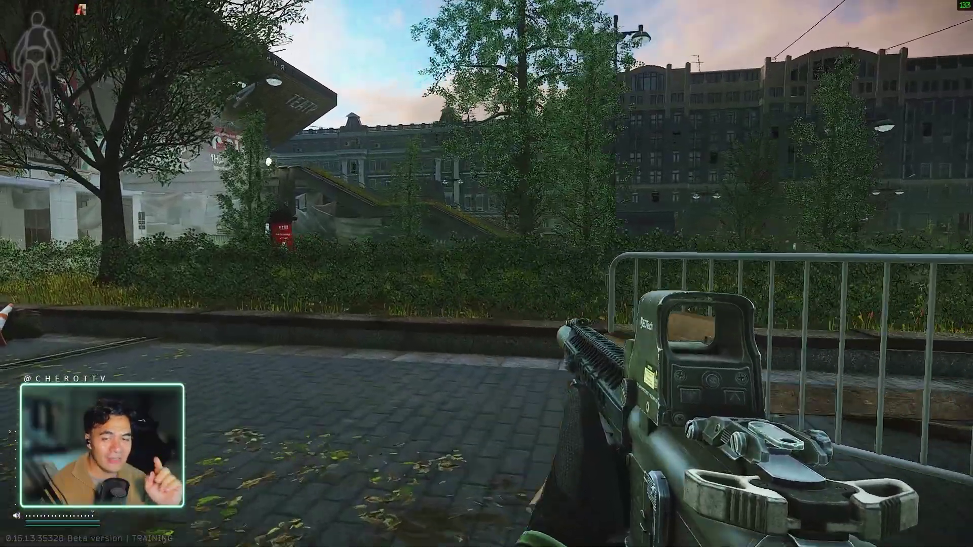
{"action": "key", "text": "a"}
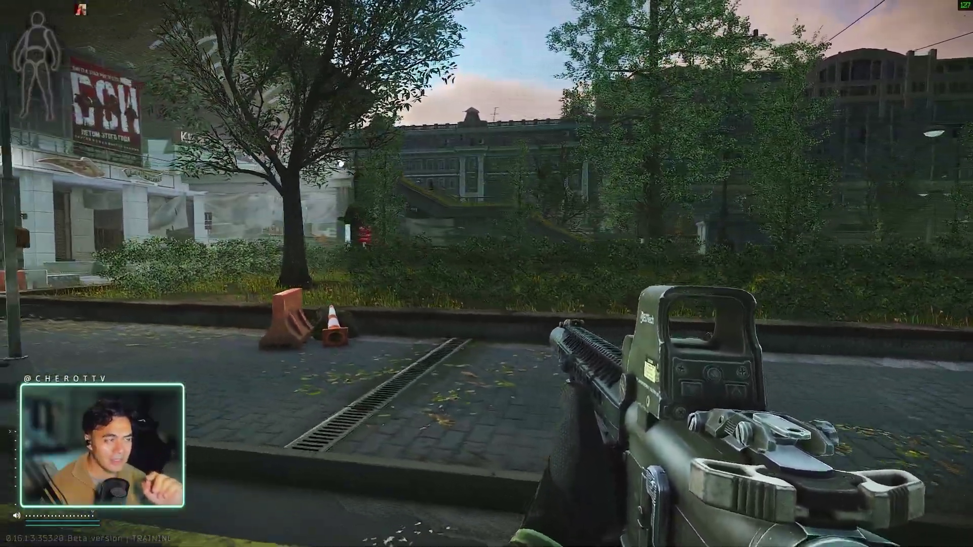
{"action": "key", "text": "d"}
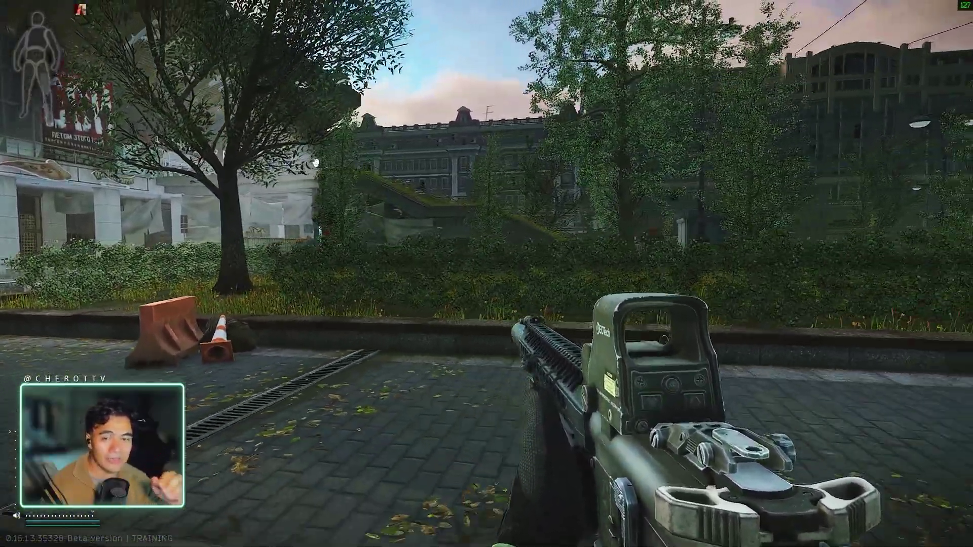
{"action": "key", "text": "d"}
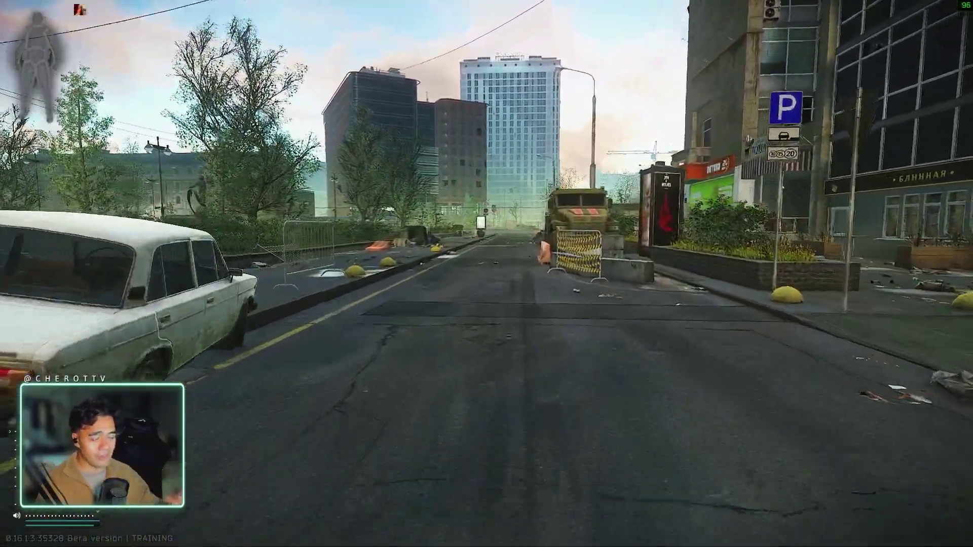
Step: Run down the road past the military vehicle and blue car toward the flower kiosk, checking the in-game frame rate
{"action": "key", "text": "w"}
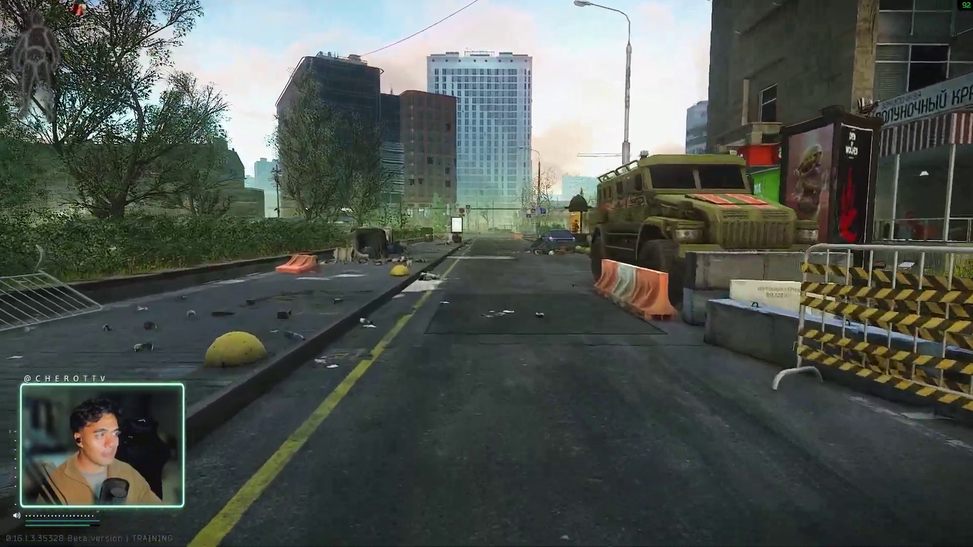
{"action": "key", "text": "w"}
{"action": "mouse_move", "coordinate": [486, 274]}
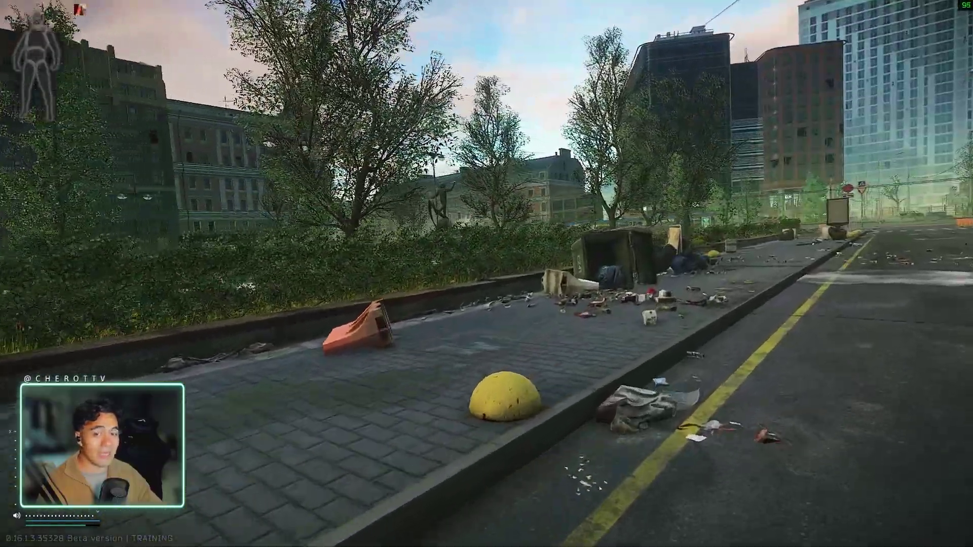
{"action": "key", "text": "w"}
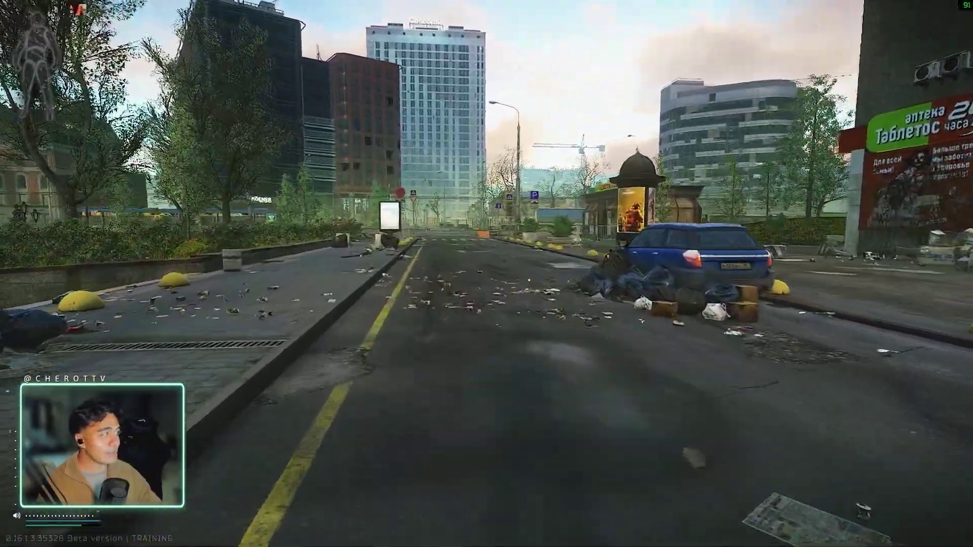
{"action": "key", "text": "w"}
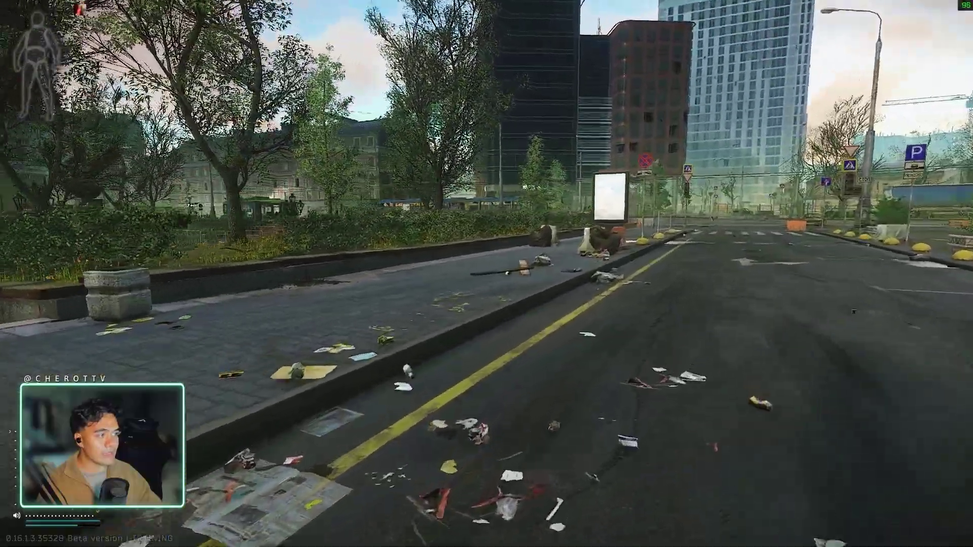
{"action": "key", "text": "w"}
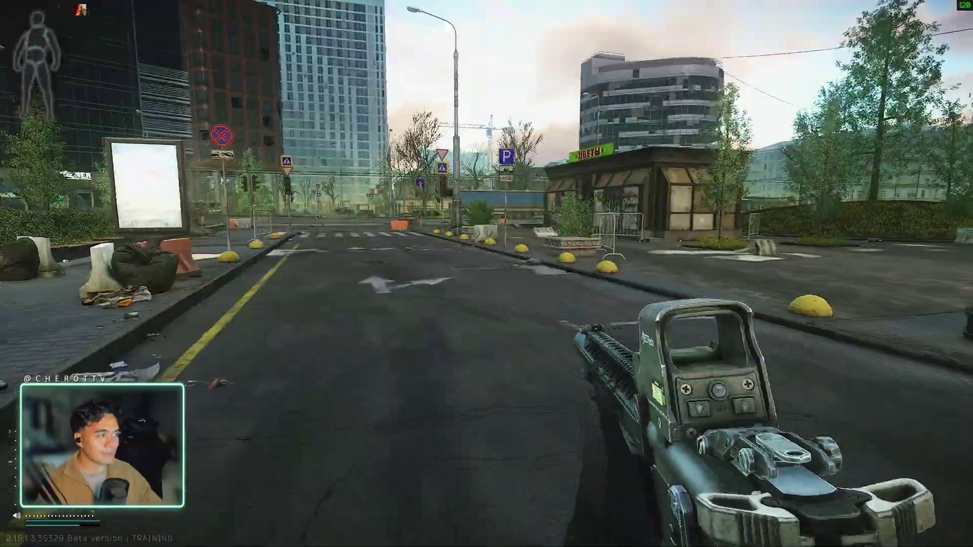
{"action": "key", "text": "shift+w"}
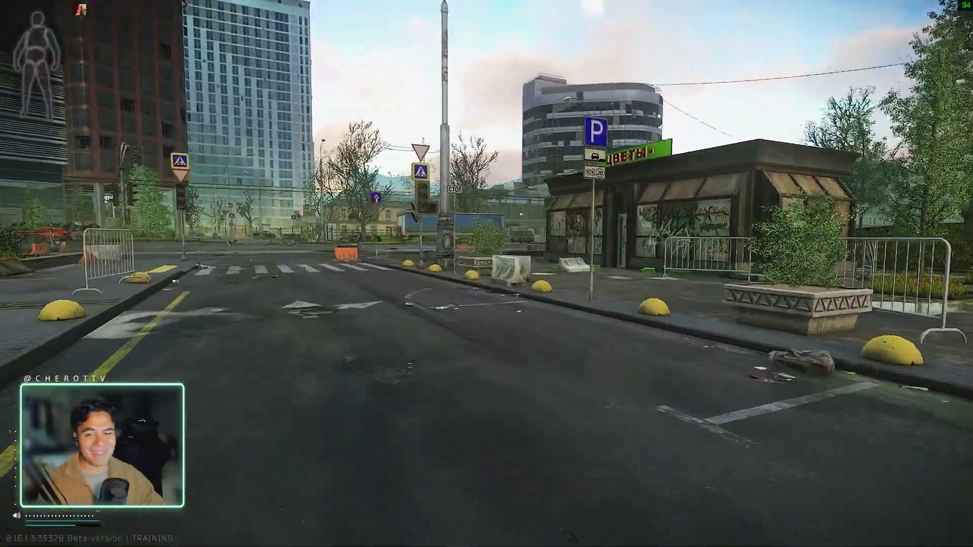